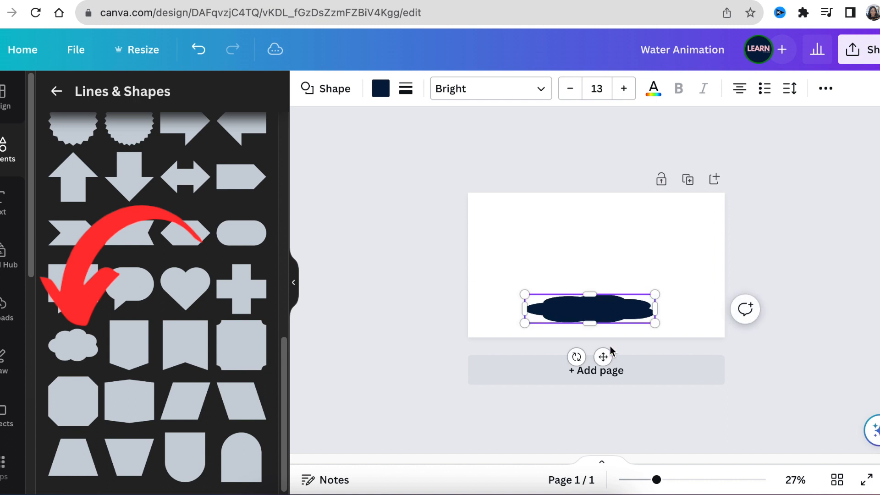
- Fill the page background with the black-to-blue gradient
{"action": "left_click", "coordinate": [520, 275]}
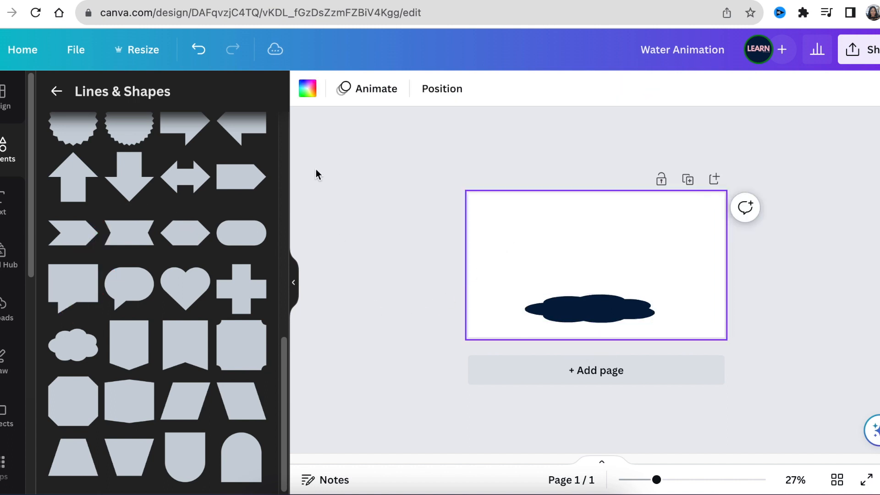
{"action": "left_click_drag", "start_coordinate": [287, 215], "coordinate": [272, 423]}
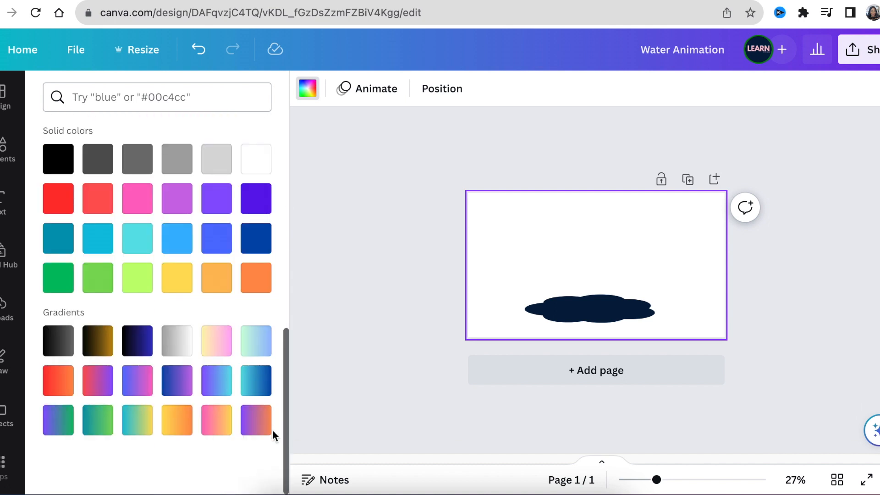
{"action": "left_click", "coordinate": [137, 341]}
- Fill the cloud shape with the blue-to-purple gradient and increase its corner rounding
{"action": "left_click", "coordinate": [590, 308]}
{"action": "left_click_drag", "start_coordinate": [657, 479], "coordinate": [680, 480]}
{"action": "left_click", "coordinate": [177, 380]}
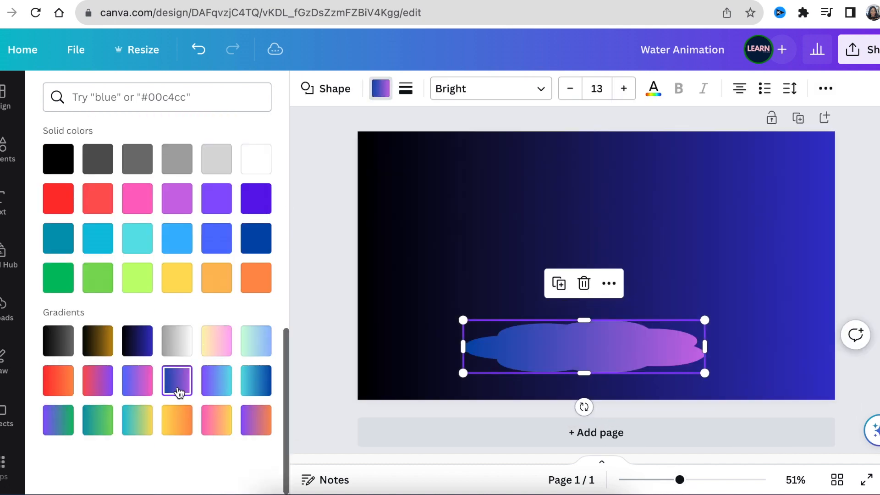
{"action": "left_click", "coordinate": [406, 88]}
{"action": "left_click_drag", "start_coordinate": [406, 224], "coordinate": [576, 224]}
- Stretch the cloud shape into a wide, flat puddle and center it along the lower part of the page
{"action": "left_click_drag", "start_coordinate": [704, 346], "coordinate": [764, 351]}
{"action": "left_click_drag", "start_coordinate": [614, 320], "coordinate": [614, 333]}
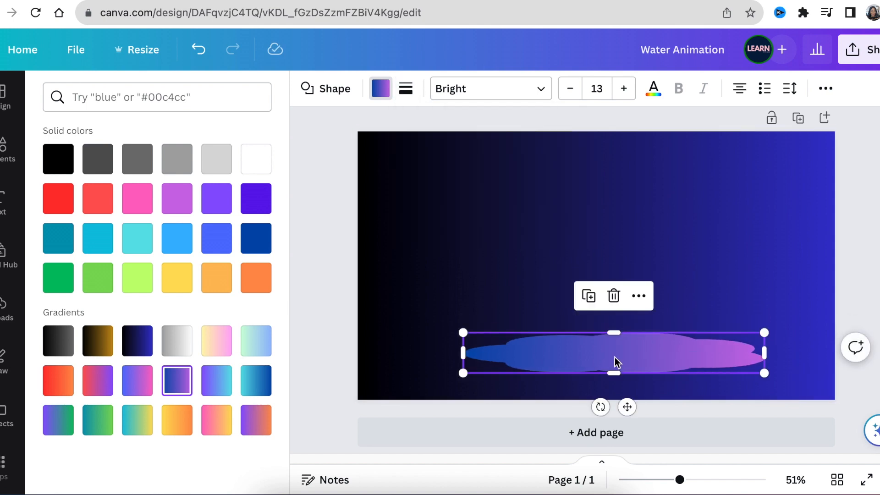
{"action": "left_click_drag", "start_coordinate": [613, 373], "coordinate": [614, 384]}
{"action": "left_click_drag", "start_coordinate": [607, 371], "coordinate": [589, 369]}
{"action": "left_click_drag", "start_coordinate": [446, 357], "coordinate": [433, 356]}
{"action": "left_click", "coordinate": [399, 317]}
- Add a circle, flatten it into an ellipse in the middle of the puddle and fill it with the black-to-blue gradient
{"action": "left_click", "coordinate": [6, 149]}
{"action": "left_click", "coordinate": [115, 315]}
{"action": "left_click_drag", "start_coordinate": [596, 225], "coordinate": [588, 291]}
{"action": "left_click_drag", "start_coordinate": [637, 307], "coordinate": [655, 310]}
{"action": "left_click_drag", "start_coordinate": [618, 354], "coordinate": [609, 411]}
{"action": "left_click", "coordinate": [380, 88]}
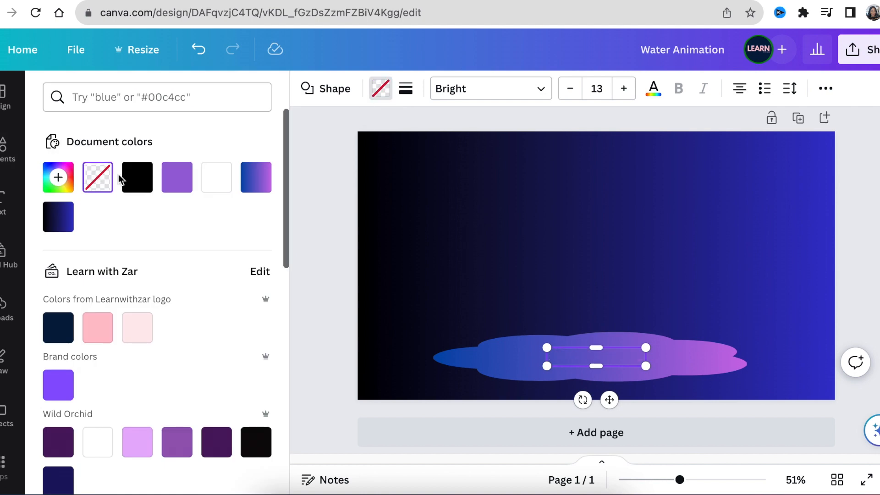
{"action": "left_click", "coordinate": [58, 216]}
- Rotate the puddle and its inner ellipse together slightly clockwise
{"action": "left_click", "coordinate": [397, 261]}
{"action": "left_click", "coordinate": [595, 357]}
{"action": "left_click_drag", "start_coordinate": [582, 400], "coordinate": [582, 415]}
{"action": "left_click", "coordinate": [587, 375]}
{"action": "left_click", "coordinate": [588, 355]}
{"action": "left_click", "coordinate": [571, 306]}
- Place a small copy of the ellipse below the puddle's right end and fill it with the blue-to-purple gradient
{"action": "left_click_drag", "start_coordinate": [614, 367], "coordinate": [776, 371]}
{"action": "left_click_drag", "start_coordinate": [721, 361], "coordinate": [782, 381]}
{"action": "left_click_drag", "start_coordinate": [608, 370], "coordinate": [605, 353]}
{"action": "left_click_drag", "start_coordinate": [784, 384], "coordinate": [680, 383]}
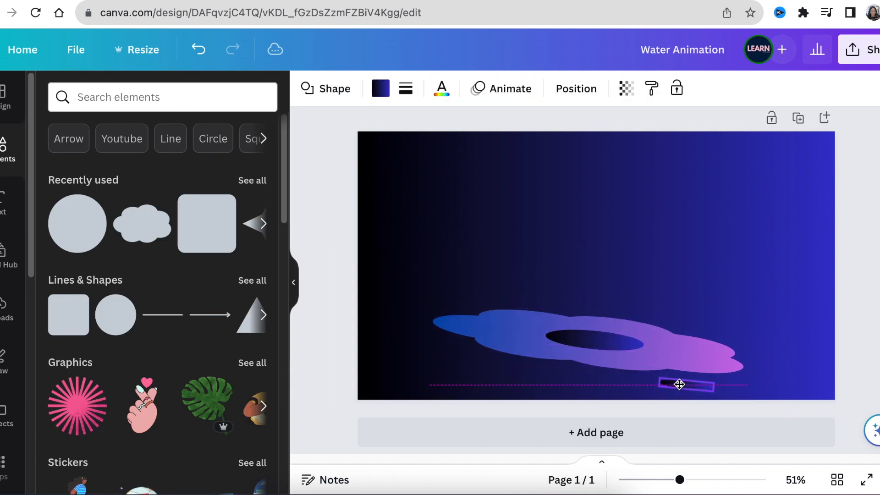
{"action": "left_click", "coordinate": [381, 89]}
{"action": "left_click", "coordinate": [64, 182]}
{"action": "left_click", "coordinate": [216, 177]}
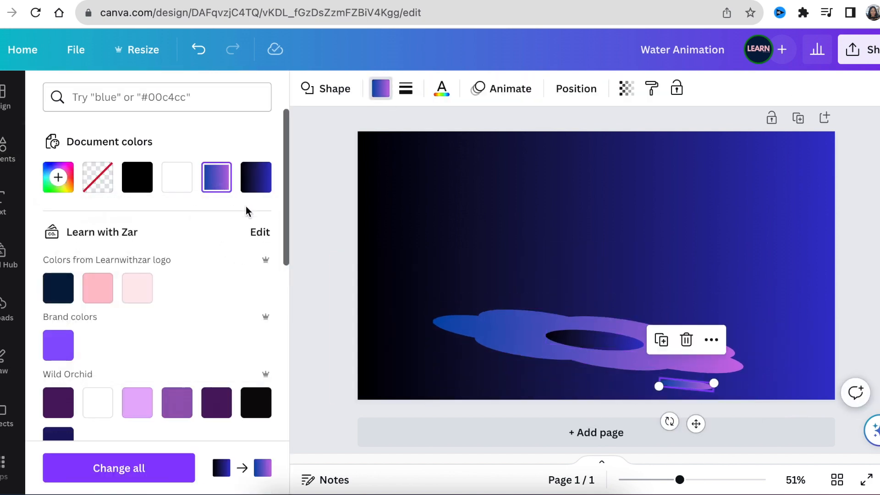
{"action": "left_click", "coordinate": [337, 255]}
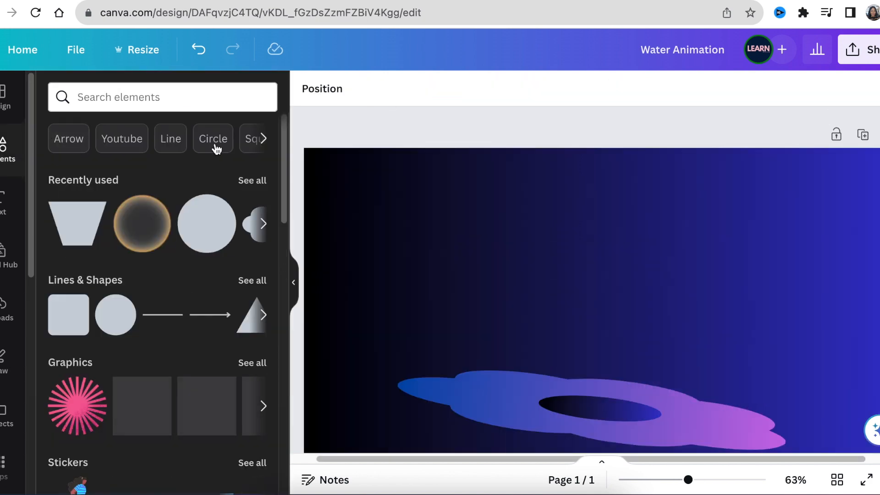
- Search the circle elements, insert an outlined ring above the puddle and color it dark blue
{"action": "left_click", "coordinate": [213, 139]}
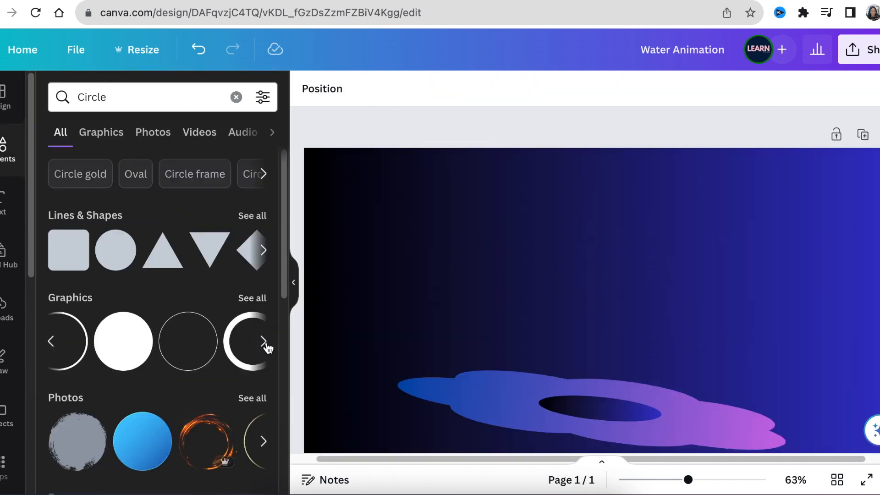
{"action": "left_click", "coordinate": [69, 351]}
{"action": "left_click", "coordinate": [307, 88]}
{"action": "left_click_drag", "start_coordinate": [287, 167], "coordinate": [296, 422]}
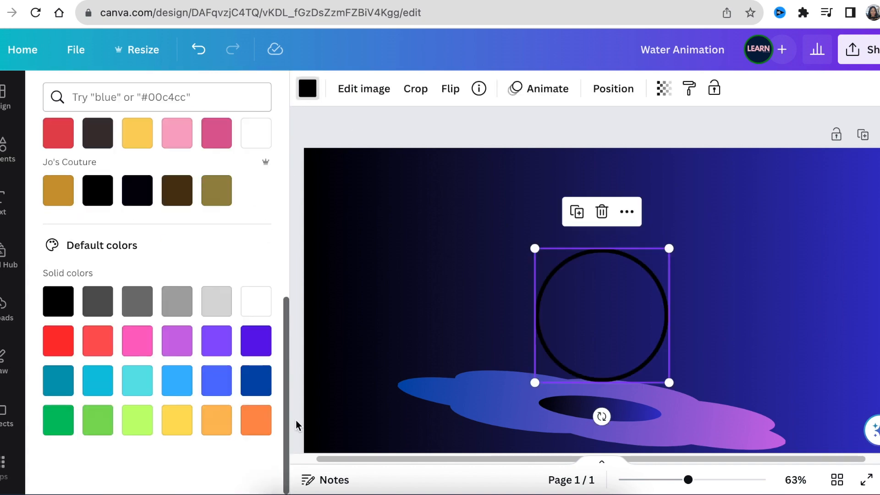
{"action": "left_click", "coordinate": [256, 380]}
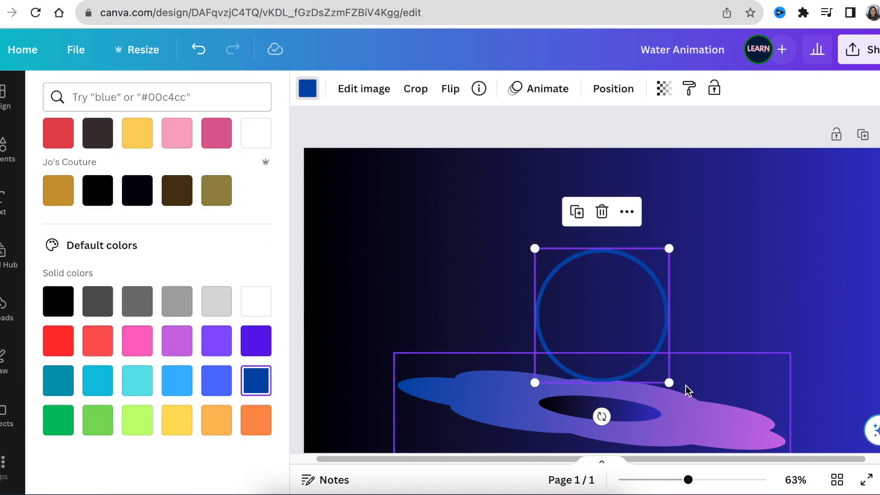
{"action": "left_click_drag", "start_coordinate": [594, 323], "coordinate": [636, 283]}
{"action": "left_click", "coordinate": [483, 301]}
- Add a filled circle over the ring and resize it to match the ring's outer edge
{"action": "key", "text": "c"}
{"action": "left_click_drag", "start_coordinate": [612, 328], "coordinate": [652, 277]}
{"action": "left_click_drag", "start_coordinate": [691, 315], "coordinate": [709, 332]}
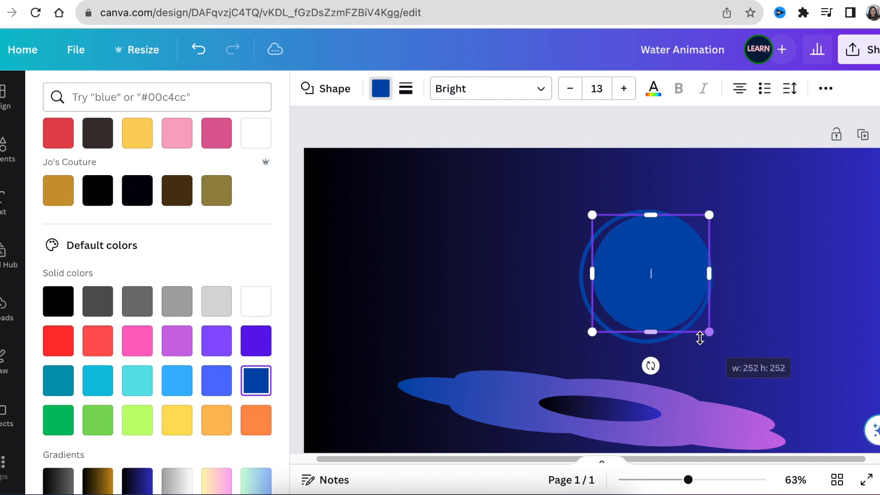
{"action": "left_click_drag", "start_coordinate": [591, 331], "coordinate": [581, 344]}
{"action": "left_click_drag", "start_coordinate": [710, 214], "coordinate": [713, 210]}
- Fill the circle inside the ring with white and set its transparency to 15
{"action": "left_click", "coordinate": [825, 88]}
{"action": "left_click", "coordinate": [766, 123]}
{"action": "left_click_drag", "start_coordinate": [766, 183], "coordinate": [647, 183]}
{"action": "left_click", "coordinate": [355, 178]}
{"action": "left_click", "coordinate": [380, 88]}
{"action": "left_click", "coordinate": [177, 176]}
{"action": "left_click", "coordinate": [825, 88]}
{"action": "left_click", "coordinate": [766, 123]}
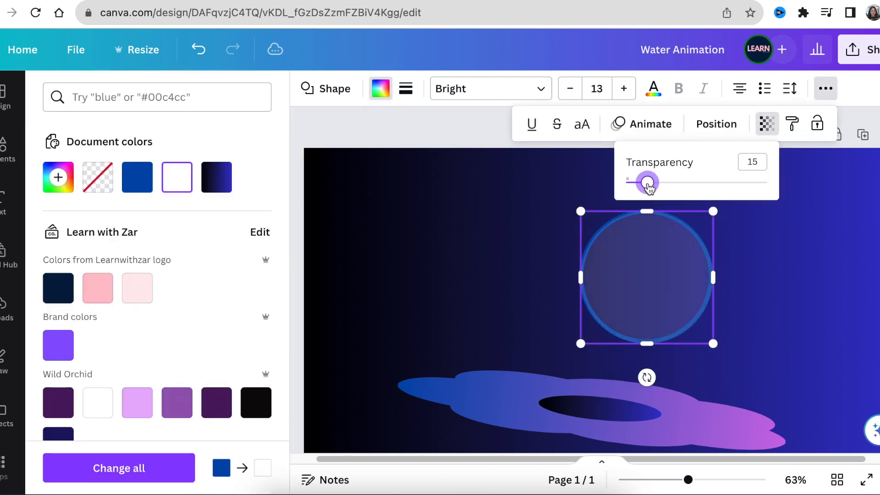
- Shrink the translucent circle from its sides and corners so it fits just inside the ring
{"action": "left_click", "coordinate": [674, 357]}
{"action": "left_click_drag", "start_coordinate": [688, 479], "coordinate": [716, 479]}
{"action": "left_click", "coordinate": [664, 320]}
{"action": "left_click_drag", "start_coordinate": [581, 322], "coordinate": [585, 323]}
{"action": "left_click_drag", "start_coordinate": [848, 142], "coordinate": [843, 147]}
{"action": "left_click_drag", "start_coordinate": [771, 330], "coordinate": [768, 325]}
{"action": "left_click_drag", "start_coordinate": [837, 414], "coordinate": [834, 411]}
{"action": "left_click_drag", "start_coordinate": [570, 414], "coordinate": [574, 411]}
{"action": "left_click_drag", "start_coordinate": [835, 147], "coordinate": [835, 143]}
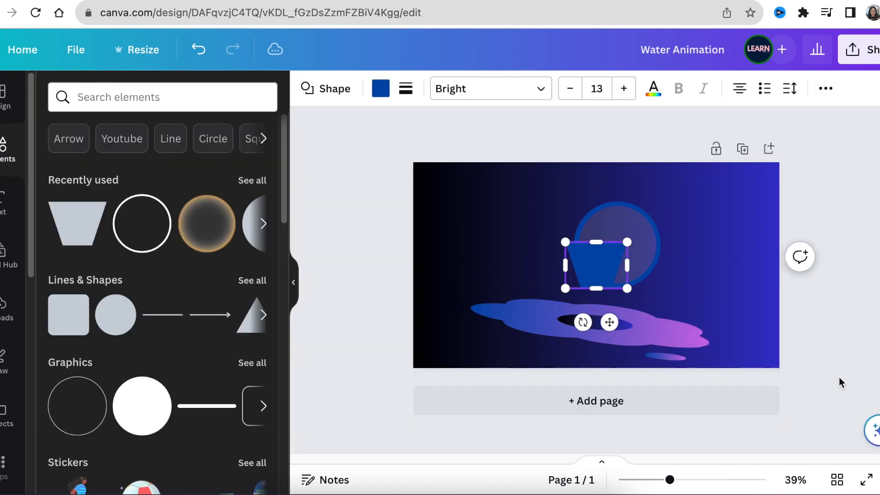
- Rotate and resize the trapezoid and place it against the ring's upper-left edge as a flask neck
{"action": "left_click_drag", "start_coordinate": [670, 480], "coordinate": [699, 479]}
{"action": "left_click_drag", "start_coordinate": [605, 279], "coordinate": [605, 239]}
{"action": "scroll", "coordinate": [768, 328], "scroll_direction": "up", "scroll_amount": 3}
{"action": "left_click_drag", "start_coordinate": [597, 414], "coordinate": [656, 389]}
{"action": "left_click_drag", "start_coordinate": [680, 318], "coordinate": [610, 329]}
{"action": "left_click_drag", "start_coordinate": [590, 308], "coordinate": [607, 290]}
{"action": "left_click_drag", "start_coordinate": [578, 309], "coordinate": [576, 231]}
{"action": "left_click", "coordinate": [834, 308]}
{"action": "left_click", "coordinate": [570, 236]}
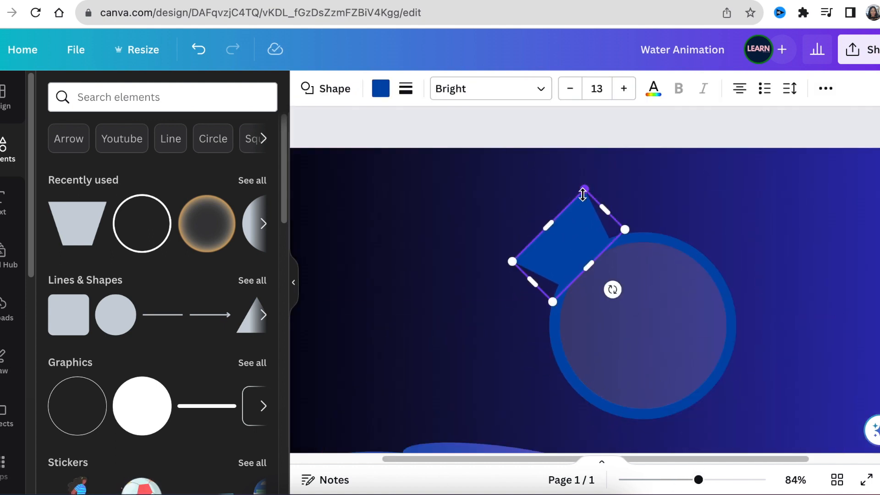
- Make the trapezoid neck smaller against the ring and slightly round its corners
{"action": "left_click_drag", "start_coordinate": [586, 190], "coordinate": [577, 221]}
{"action": "left_click_drag", "start_coordinate": [557, 262], "coordinate": [567, 244]}
{"action": "left_click_drag", "start_coordinate": [610, 279], "coordinate": [599, 294]}
{"action": "left_click", "coordinate": [406, 88]}
{"action": "left_click_drag", "start_coordinate": [406, 223], "coordinate": [435, 224]}
{"action": "left_click", "coordinate": [786, 282]}
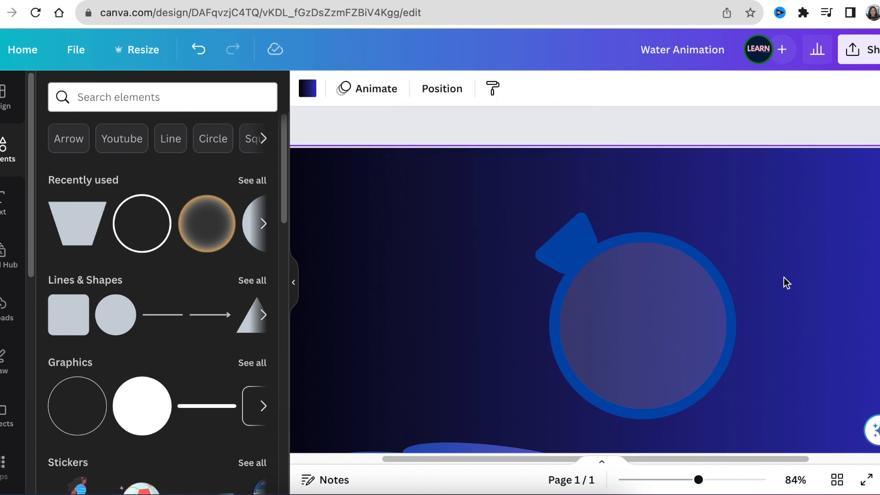
- Resize the trapezoid neck to about 130 wide and 53 high
{"action": "left_click", "coordinate": [568, 243]}
{"action": "left_click", "coordinate": [784, 287]}
{"action": "left_click_drag", "start_coordinate": [597, 223], "coordinate": [567, 232]}
{"action": "left_click", "coordinate": [571, 243]}
{"action": "left_click", "coordinate": [642, 293], "text": "shift"}
{"action": "left_click", "coordinate": [570, 243]}
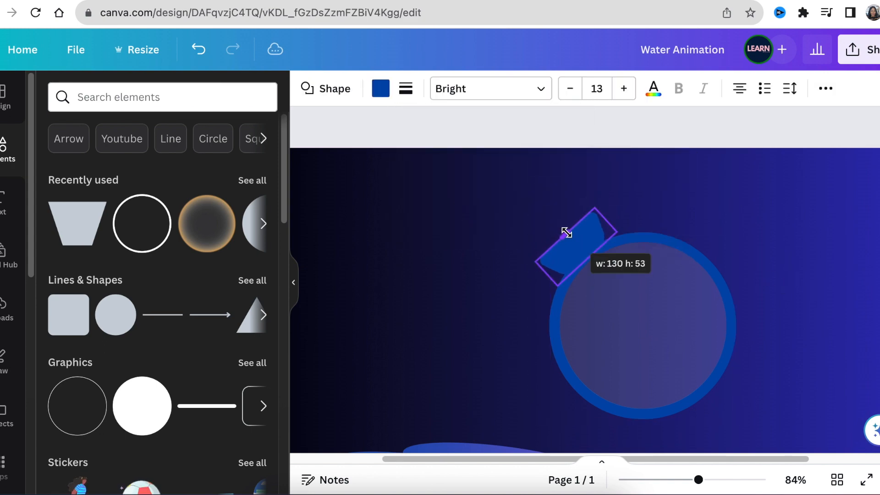
{"action": "left_click", "coordinate": [458, 263]}
- Insert a triangle beside the flask neck and fill it with the teal-to-blue gradient
{"action": "left_click", "coordinate": [263, 315]}
{"action": "left_click", "coordinate": [69, 315]}
{"action": "left_click_drag", "start_coordinate": [565, 373], "coordinate": [456, 277]}
{"action": "left_click", "coordinate": [379, 88]}
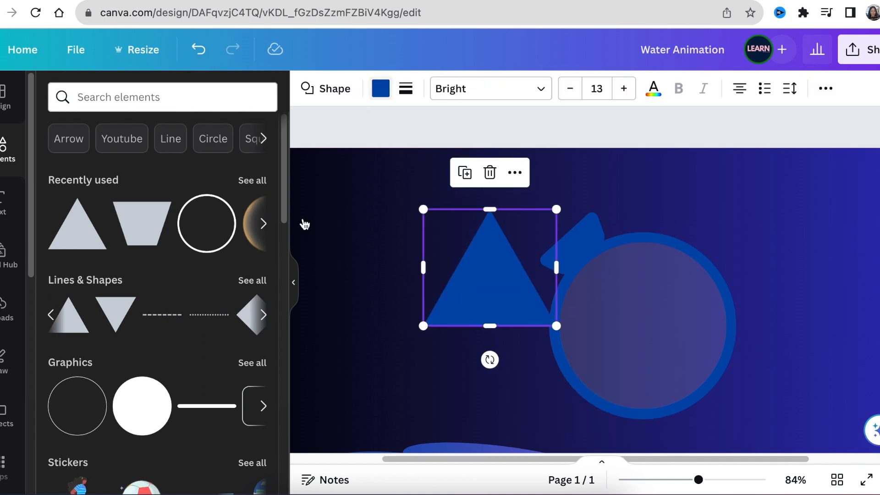
{"action": "left_click", "coordinate": [255, 380]}
- Round the triangle's corners, then tilt and flatten it onto the flask neck as a stopper
{"action": "left_click", "coordinate": [406, 89]}
{"action": "left_click_drag", "start_coordinate": [408, 222], "coordinate": [502, 222]}
{"action": "left_click_drag", "start_coordinate": [489, 359], "coordinate": [431, 209]}
{"action": "left_click_drag", "start_coordinate": [495, 180], "coordinate": [494, 255]}
{"action": "left_click", "coordinate": [406, 89]}
{"action": "left_click_drag", "start_coordinate": [502, 221], "coordinate": [443, 223]}
{"action": "left_click_drag", "start_coordinate": [477, 299], "coordinate": [554, 230]}
- Send the triangle stopper backward in the layer order
{"action": "right_click", "coordinate": [556, 231]}
{"action": "mouse_move", "coordinate": [642, 271]}
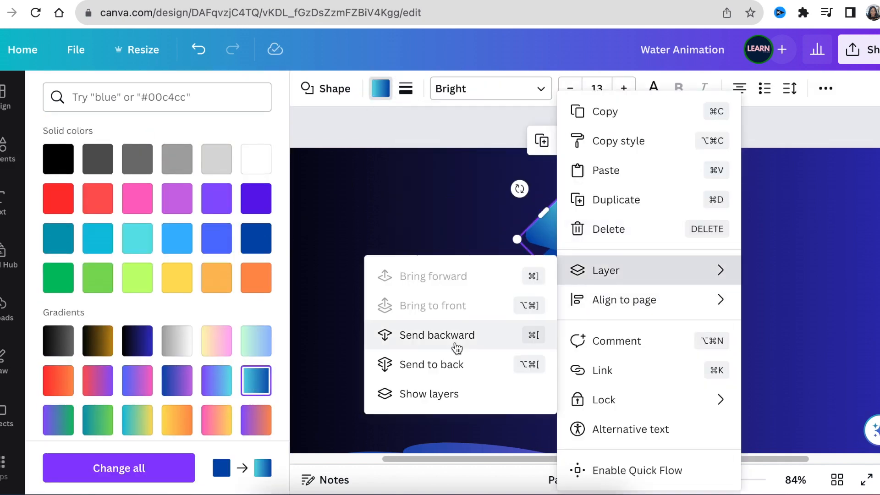
{"action": "left_click", "coordinate": [457, 348]}
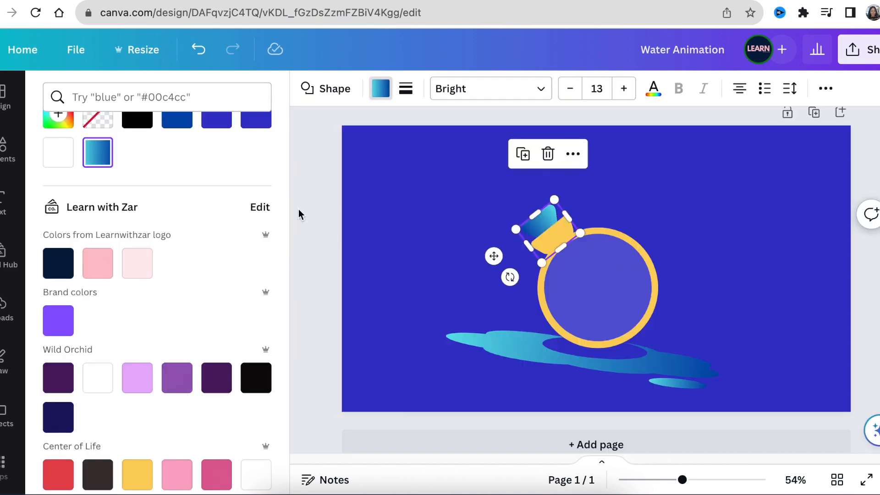
- Select the white circle inside the ring through the layer list and set its transparency to 31
{"action": "left_click", "coordinate": [411, 300]}
{"action": "left_click", "coordinate": [610, 303]}
{"action": "left_click", "coordinate": [613, 89]}
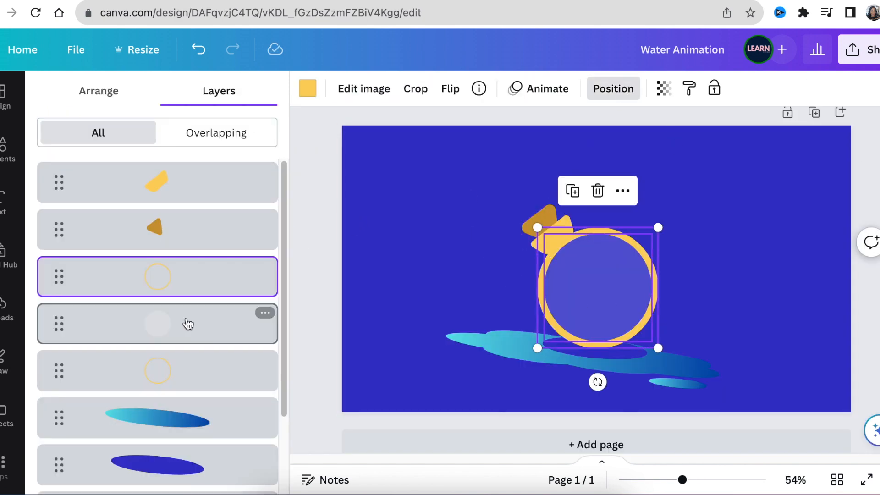
{"action": "left_click", "coordinate": [188, 324]}
{"action": "left_click", "coordinate": [380, 88]}
{"action": "left_click", "coordinate": [825, 88]}
{"action": "left_click", "coordinate": [766, 124]}
{"action": "left_click_drag", "start_coordinate": [649, 182], "coordinate": [671, 182]}
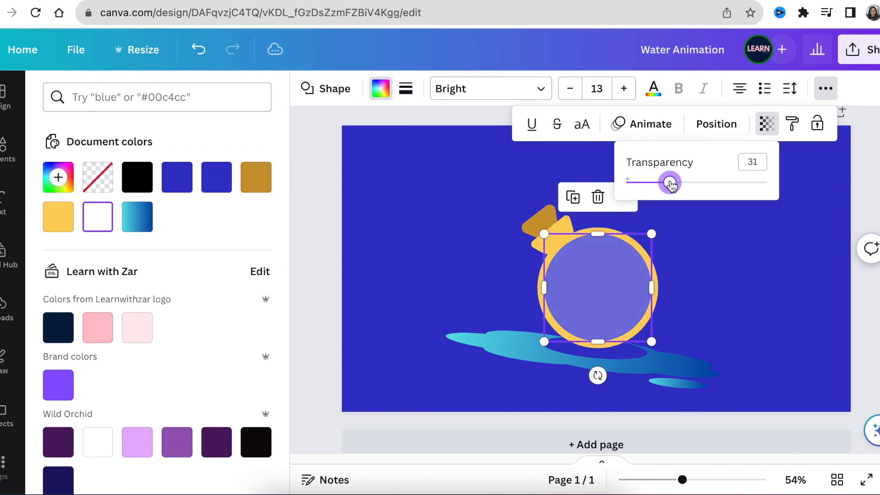
{"action": "left_click", "coordinate": [701, 293]}
- Nudge the puddle slightly upward beneath the flask
{"action": "left_click", "coordinate": [658, 364]}
{"action": "left_click_drag", "start_coordinate": [585, 339], "coordinate": [586, 333]}
{"action": "left_click", "coordinate": [369, 309]}
{"action": "left_click", "coordinate": [505, 349]}
{"action": "left_click", "coordinate": [441, 276]}
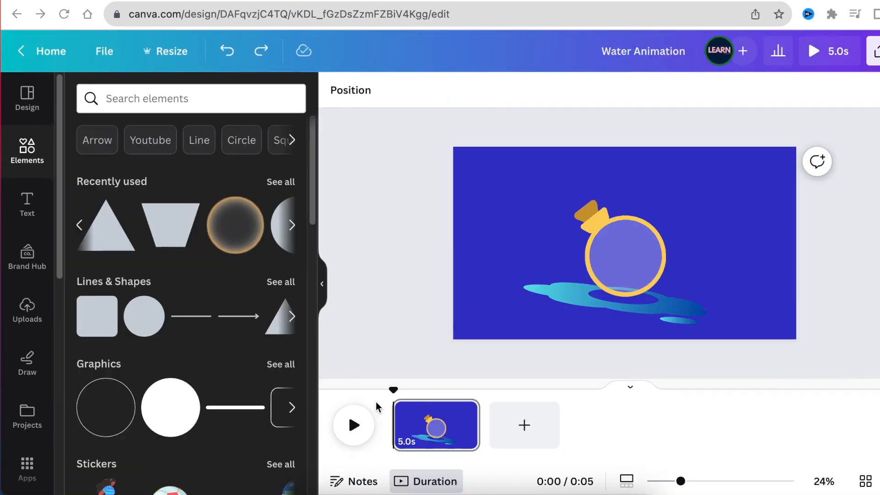
- Shorten the page's duration on the timeline to 0.1 seconds
{"action": "left_click_drag", "start_coordinate": [474, 426], "coordinate": [401, 420]}
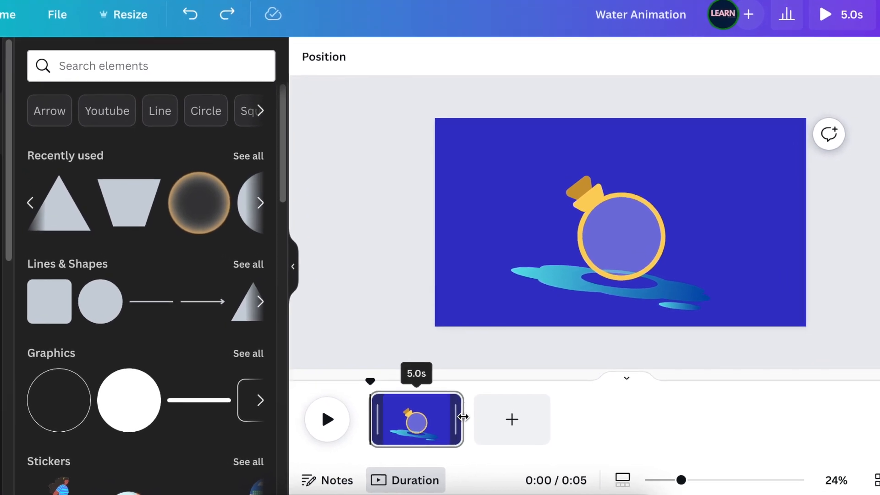
{"action": "left_click_drag", "start_coordinate": [352, 407], "coordinate": [320, 406]}
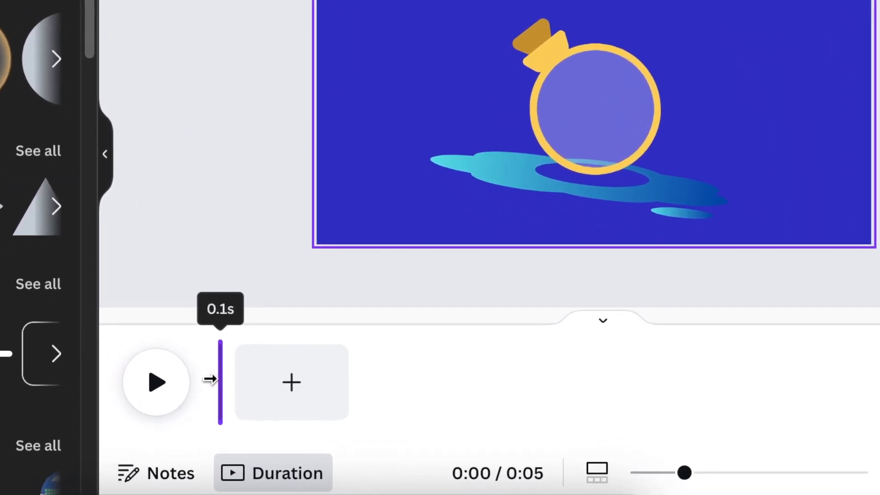
{"action": "left_click_drag", "start_coordinate": [137, 362], "coordinate": [135, 362]}
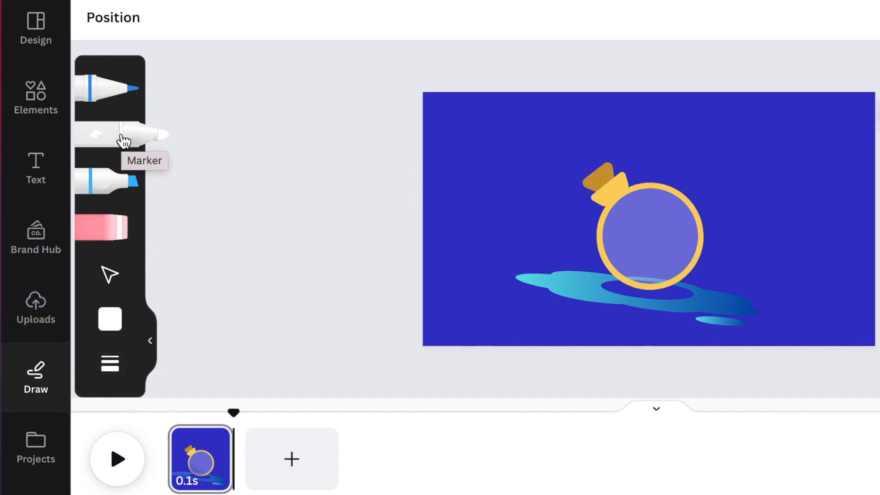
- Set the white marker's weight to 12 and its transparency to 100
{"action": "left_click", "coordinate": [113, 365]}
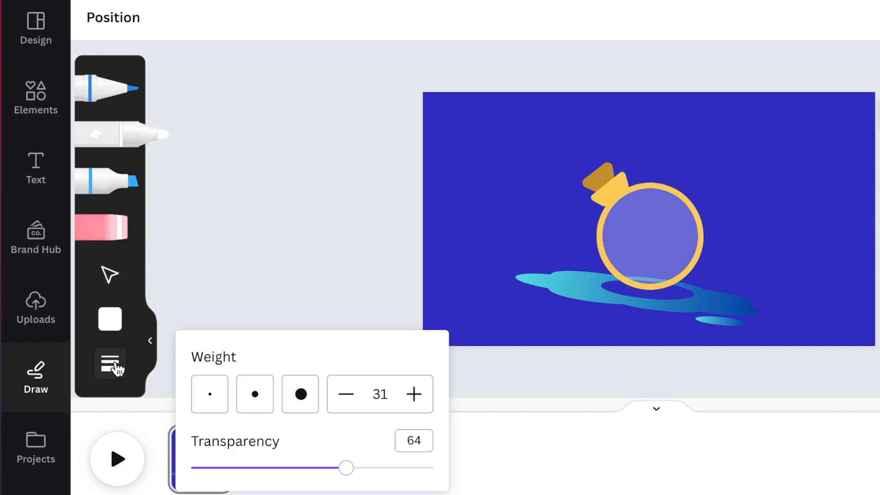
{"action": "left_click", "coordinate": [351, 397]}
{"action": "left_click", "coordinate": [350, 397]}
{"action": "left_click", "coordinate": [351, 396]}
{"action": "left_click", "coordinate": [352, 396]}
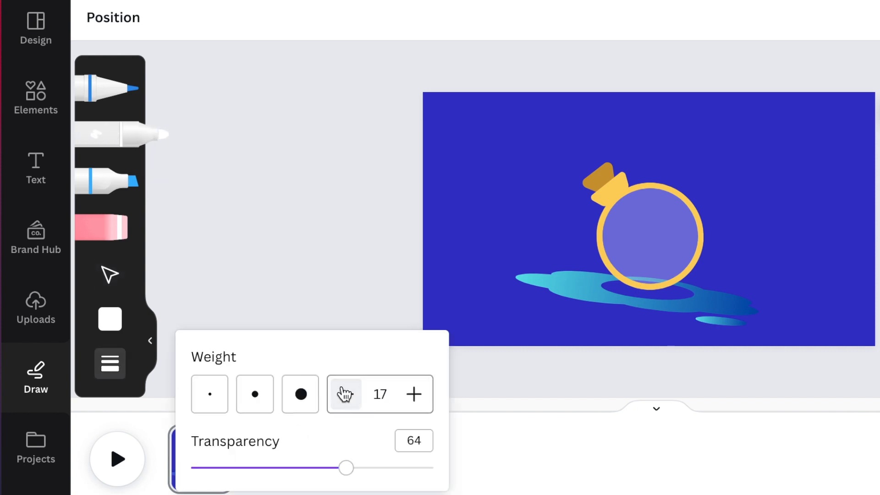
{"action": "left_click_drag", "start_coordinate": [346, 468], "coordinate": [484, 467]}
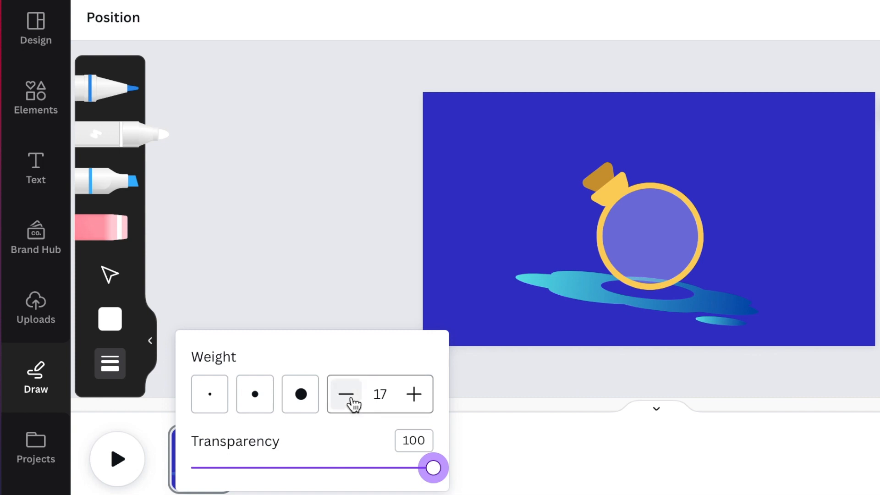
{"action": "left_click", "coordinate": [350, 399]}
{"action": "left_click", "coordinate": [350, 399]}
{"action": "left_click", "coordinate": [351, 399]}
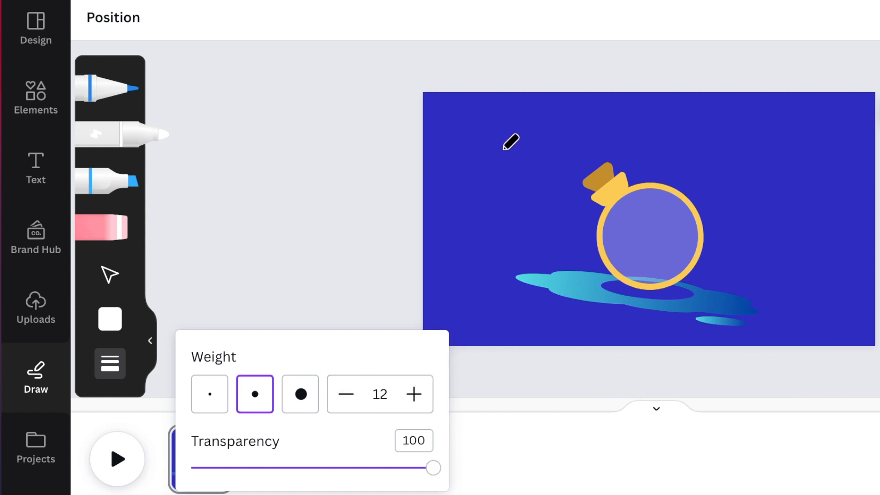
- Draw a wavy white line across the page above the flask, undoing the first attempt
{"action": "left_click_drag", "start_coordinate": [495, 156], "coordinate": [838, 161]}
{"action": "key", "text": "ctrl+z"}
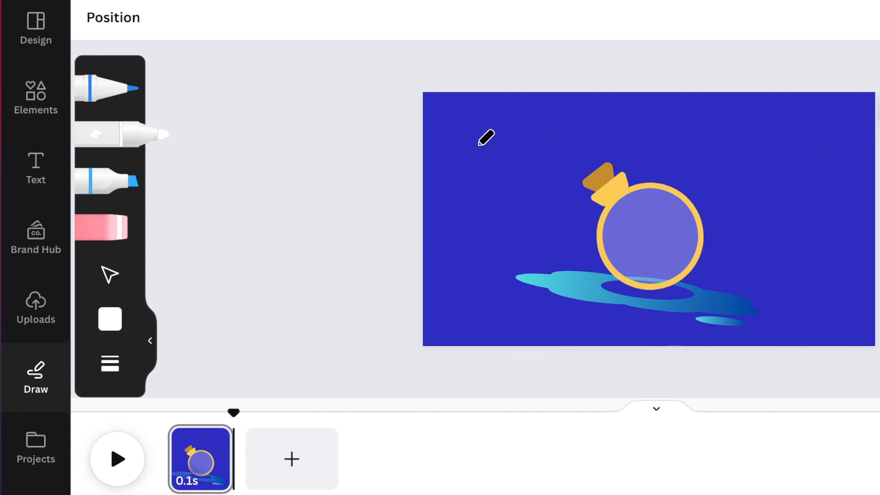
{"action": "left_click_drag", "start_coordinate": [461, 155], "coordinate": [876, 143]}
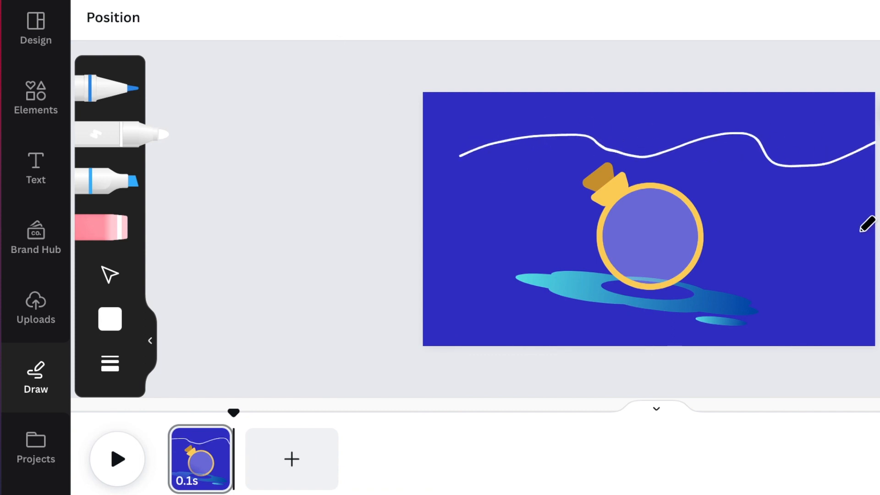
- Move the wavy white line down and left so it crosses the middle of the flask
{"action": "left_click", "coordinate": [110, 275]}
{"action": "mouse_move", "coordinate": [692, 151]}
{"action": "left_mouse_down"}
{"action": "mouse_move", "coordinate": [664, 136]}
{"action": "mouse_move", "coordinate": [672, 137]}
{"action": "mouse_move", "coordinate": [620, 236]}
{"action": "mouse_move", "coordinate": [608, 238]}
{"action": "left_mouse_up"}
{"action": "left_click", "coordinate": [465, 240]}
{"action": "left_click", "coordinate": [697, 147]}
{"action": "left_click", "coordinate": [458, 123]}
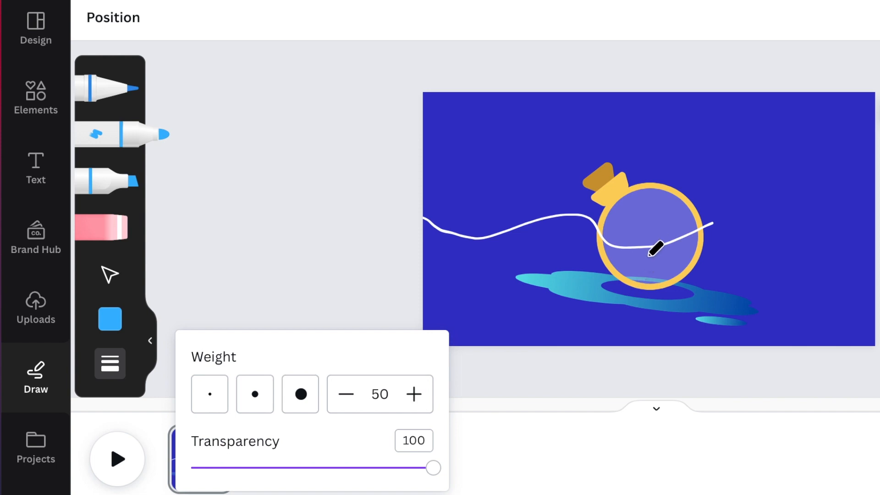
- Paint the flask's interior below the wavy line with the light blue marker at weight 50
{"action": "scroll", "coordinate": [648, 218], "scroll_direction": "up", "scroll_amount": 5}
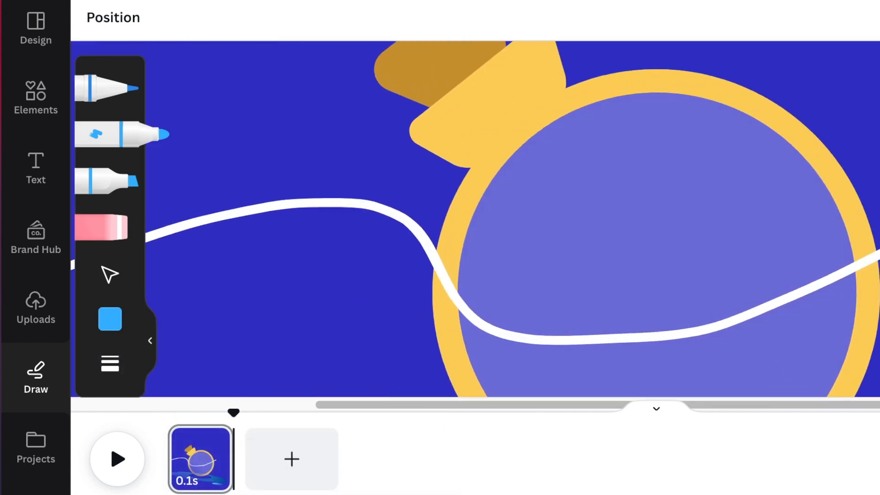
{"action": "scroll", "coordinate": [512, 218], "scroll_direction": "down", "scroll_amount": 5}
{"action": "scroll", "coordinate": [512, 219], "scroll_direction": "up", "scroll_amount": 3}
{"action": "mouse_move", "coordinate": [554, 202]}
{"action": "left_mouse_down"}
{"action": "mouse_move", "coordinate": [685, 262]}
{"action": "mouse_move", "coordinate": [510, 192]}
{"action": "mouse_move", "coordinate": [823, 194]}
{"action": "mouse_move", "coordinate": [838, 146]}
{"action": "left_mouse_up"}
- Fill the flask's interior up to the wavy line and along its rim with the light blue marker at weight 12
{"action": "left_click", "coordinate": [110, 364]}
{"action": "left_click", "coordinate": [217, 395]}
{"action": "left_click", "coordinate": [465, 157]}
{"action": "left_click", "coordinate": [110, 363]}
{"action": "left_click", "coordinate": [256, 393]}
{"action": "left_click_drag", "start_coordinate": [465, 157], "coordinate": [734, 306]}
{"action": "left_click", "coordinate": [110, 363]}
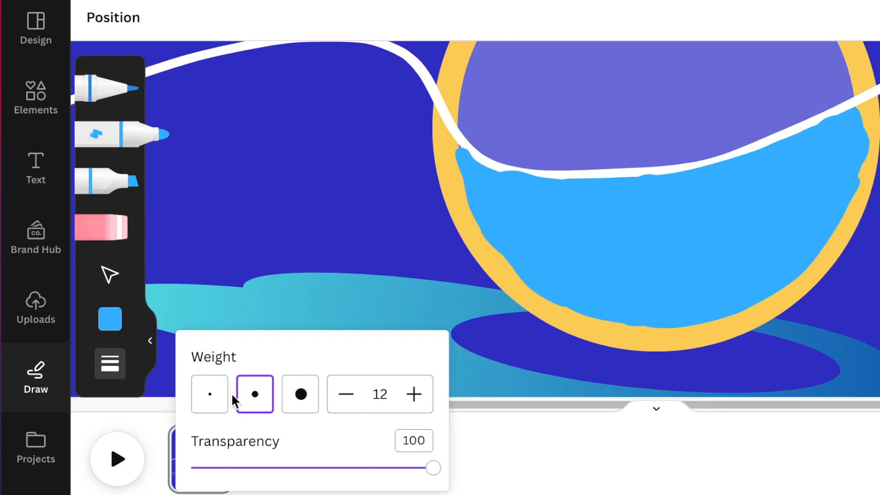
{"action": "scroll", "coordinate": [655, 219], "scroll_direction": "down", "scroll_amount": 4}
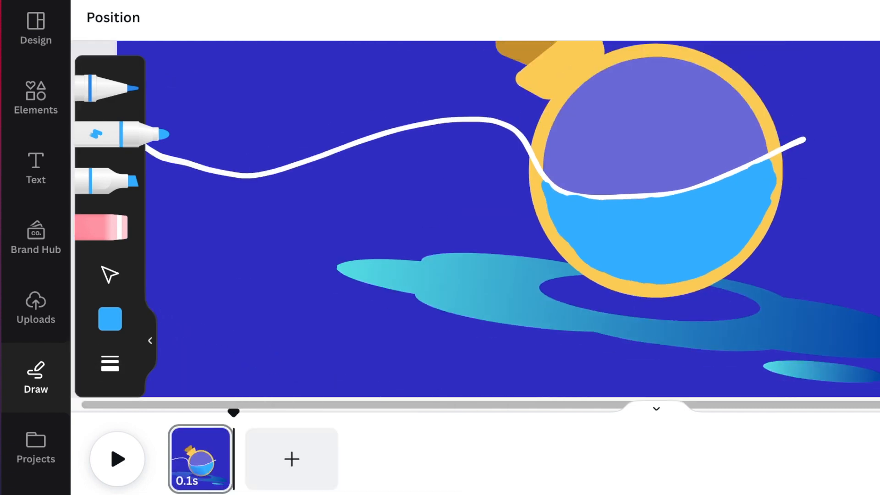
- Duplicate page 1 and shift the wavy white line slightly to the right on the new page
{"action": "left_click", "coordinate": [217, 441]}
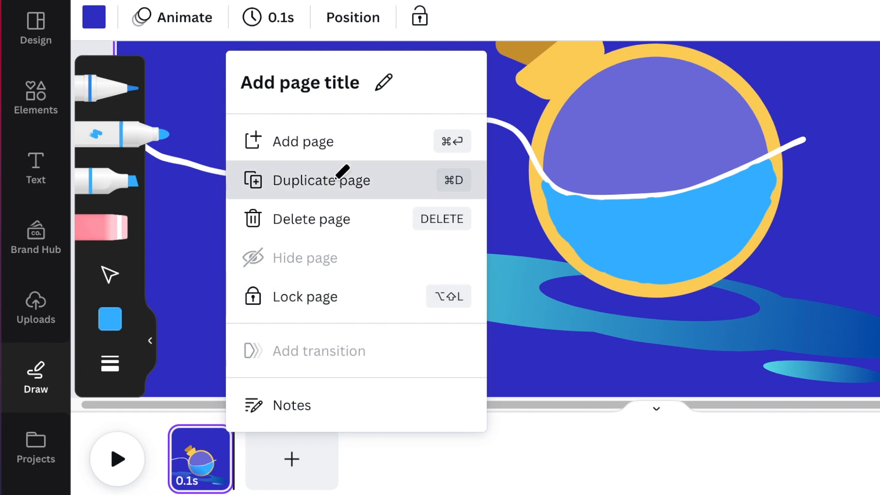
{"action": "left_click", "coordinate": [343, 174]}
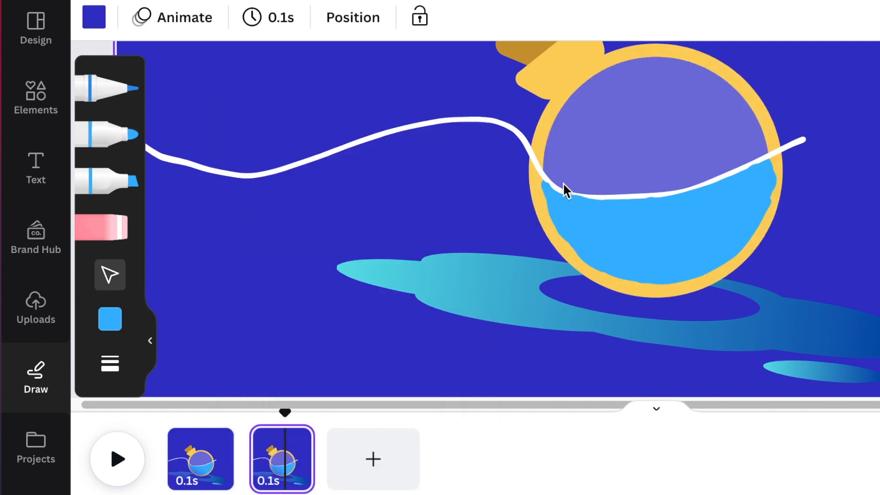
{"action": "left_click", "coordinate": [493, 134]}
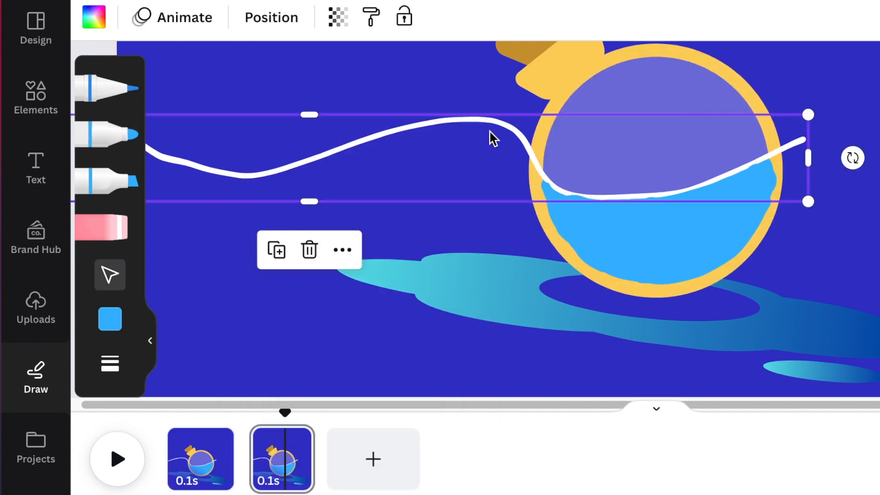
{"action": "left_click_drag", "start_coordinate": [487, 140], "coordinate": [502, 140]}
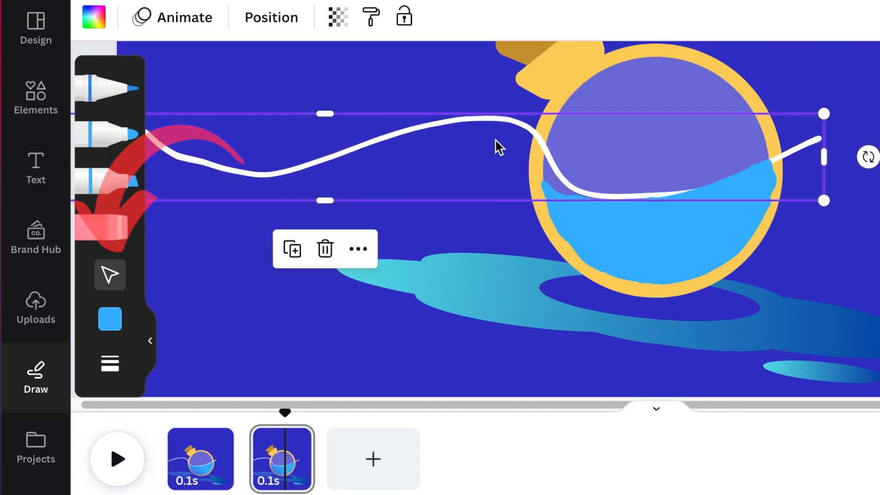
- Paint the gap below the shifted line at the flask's left side with the light blue marker at weight 12
{"action": "left_click", "coordinate": [634, 248]}
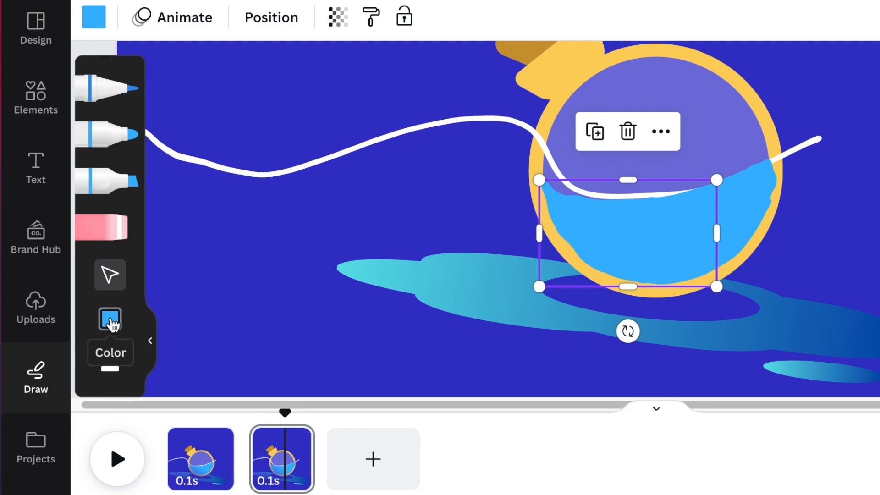
{"action": "left_click", "coordinate": [110, 320]}
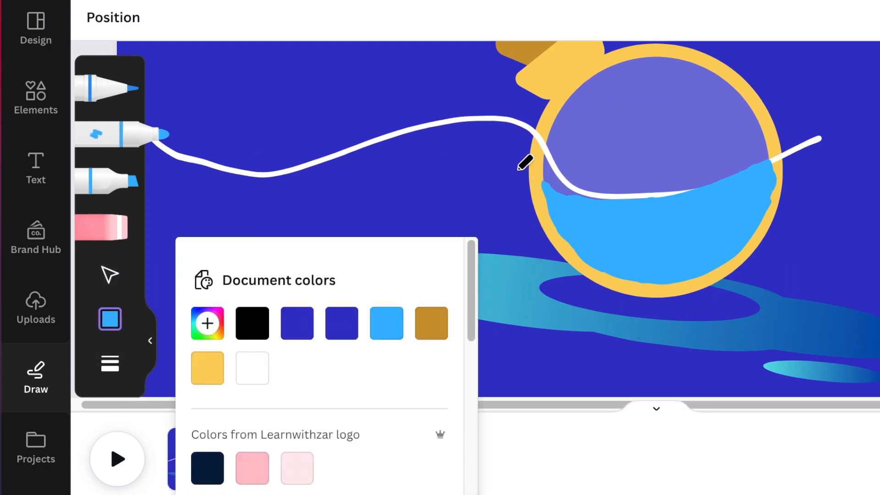
{"action": "left_click", "coordinate": [571, 195]}
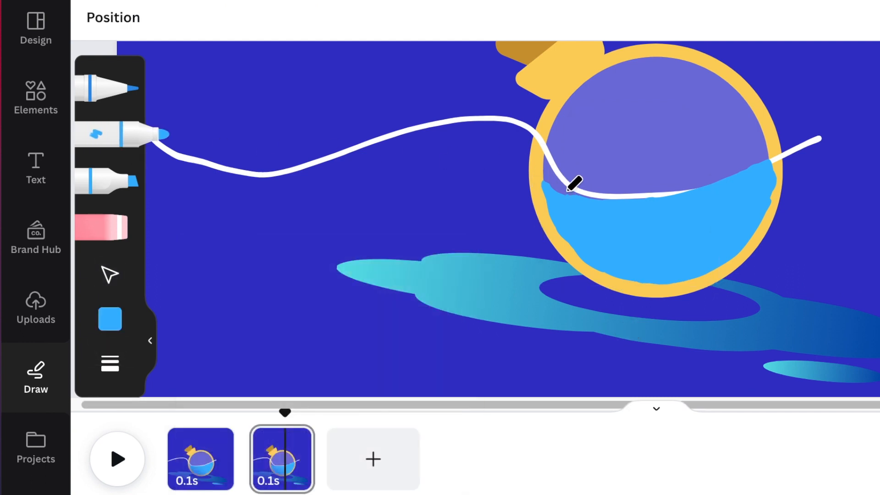
{"action": "left_click", "coordinate": [118, 366]}
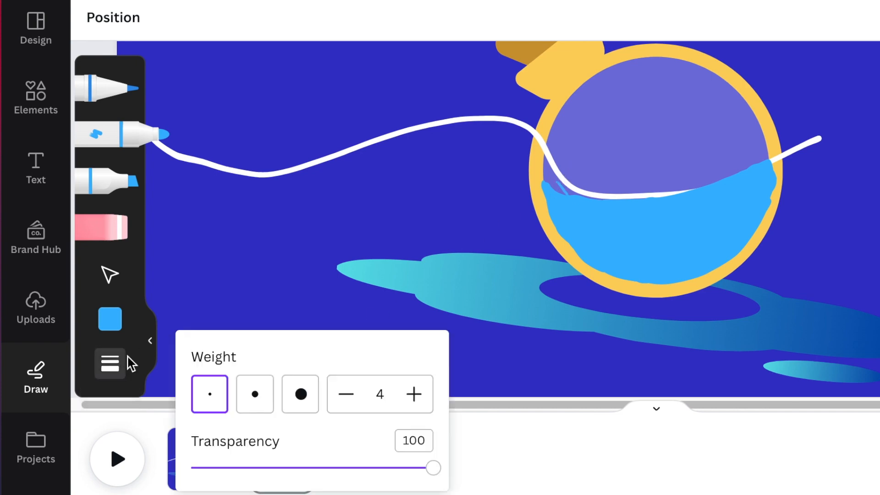
{"action": "left_click", "coordinate": [255, 397]}
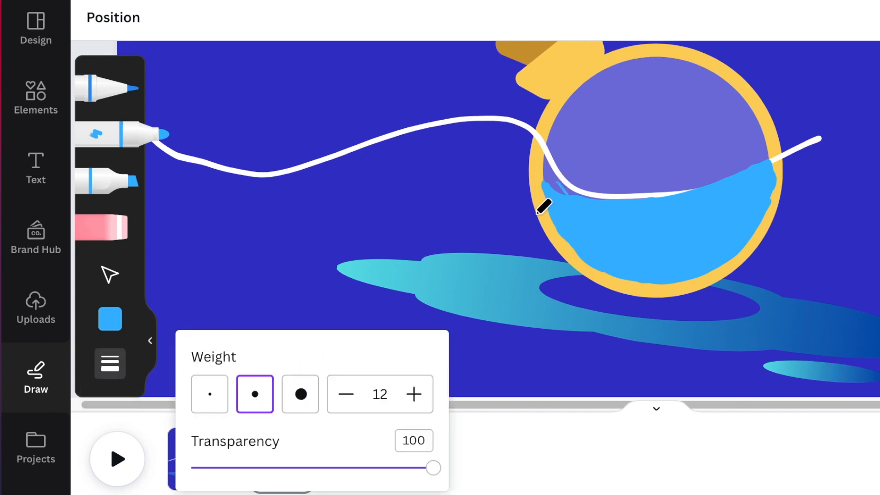
{"action": "left_click", "coordinate": [574, 192]}
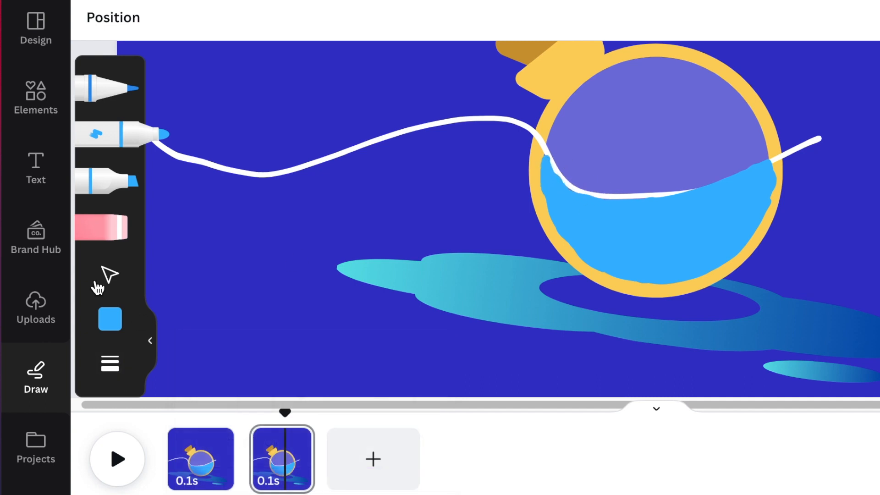
- Try to erase the blue paint covering the wavy line at the flask's right side
{"action": "left_click", "coordinate": [101, 227]}
{"action": "left_click", "coordinate": [110, 363]}
{"action": "left_click", "coordinate": [207, 392]}
{"action": "left_click", "coordinate": [713, 203]}
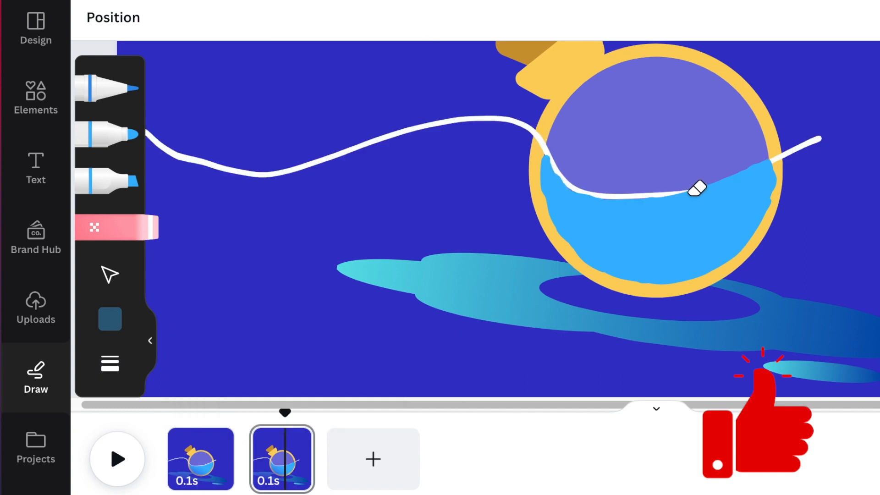
{"action": "left_click", "coordinate": [701, 186]}
{"action": "key", "text": "super+z"}
{"action": "left_click", "coordinate": [131, 135]}
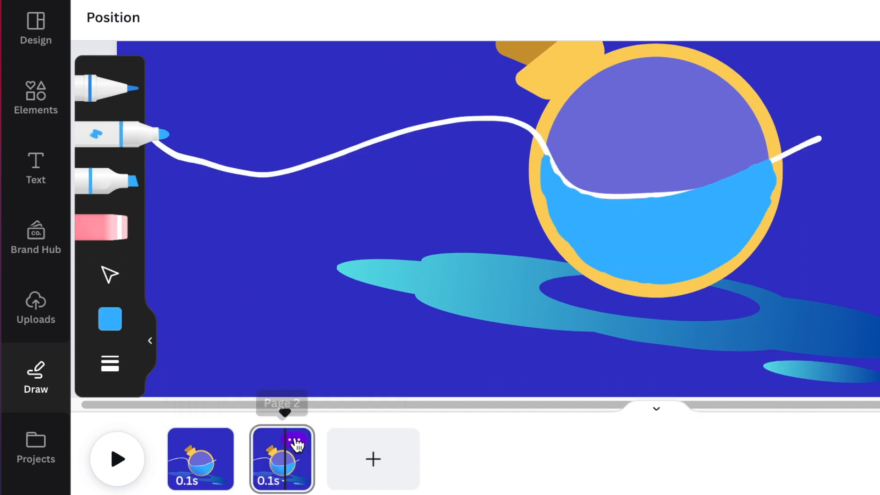
- Duplicate page 2 and move the wavy white line further right on the new page
{"action": "left_click", "coordinate": [295, 442]}
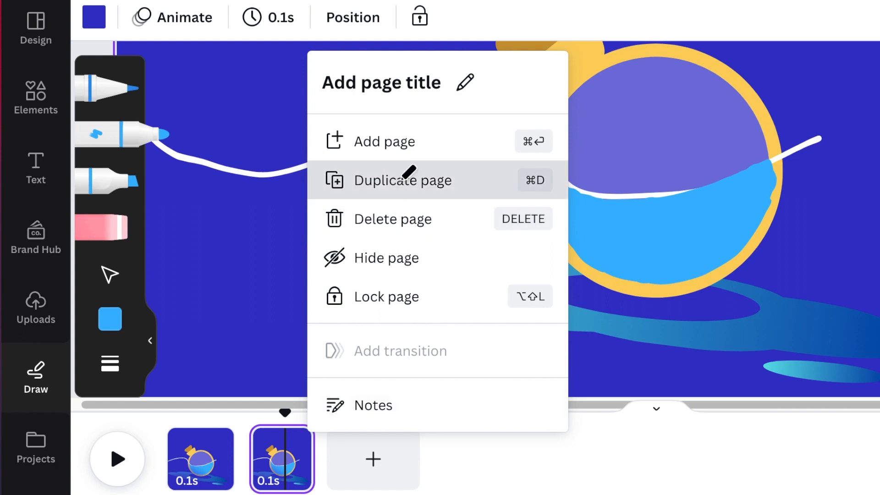
{"action": "left_click", "coordinate": [408, 173]}
{"action": "left_click_drag", "start_coordinate": [331, 412], "coordinate": [348, 413]}
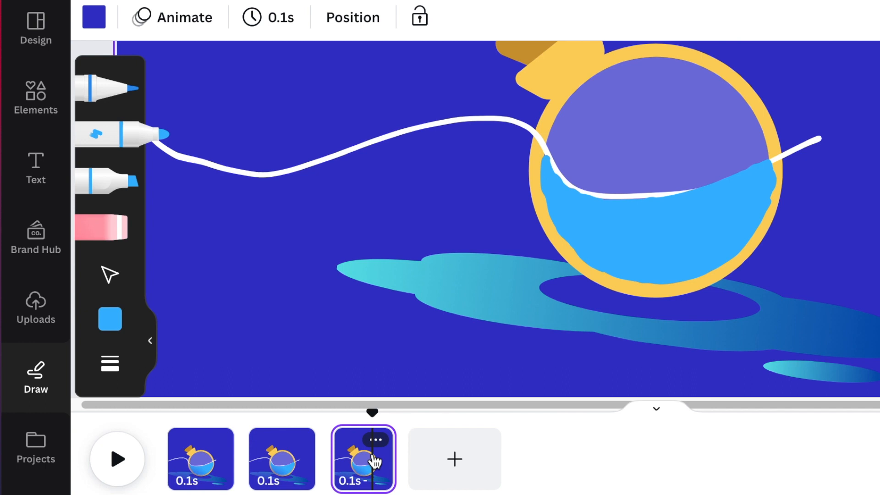
{"action": "left_click", "coordinate": [111, 275]}
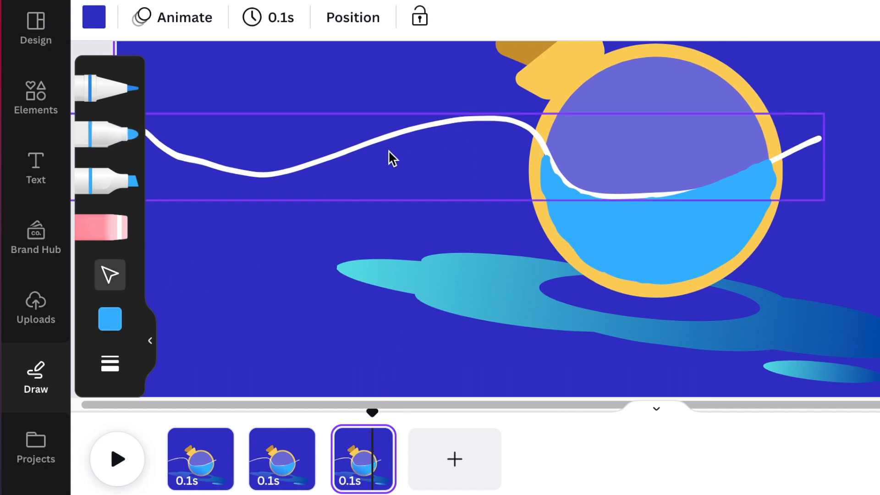
{"action": "left_click", "coordinate": [390, 158]}
{"action": "left_click_drag", "start_coordinate": [389, 150], "coordinate": [421, 151]}
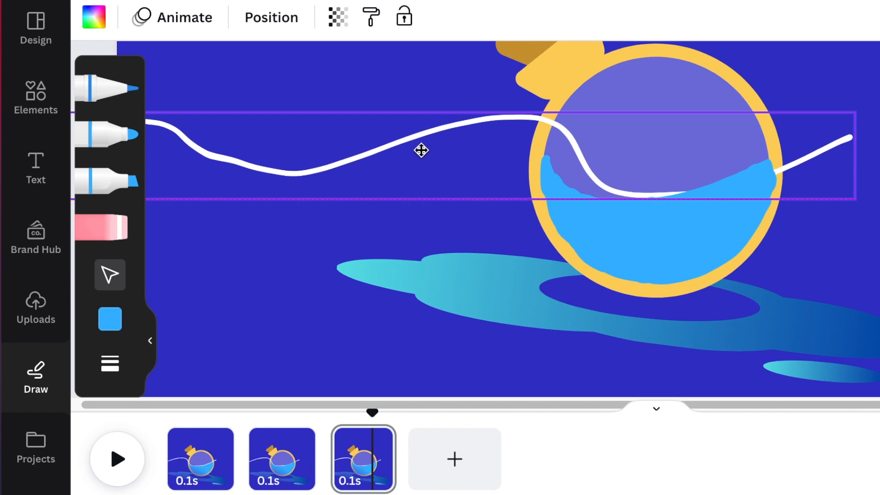
{"action": "left_click_drag", "start_coordinate": [421, 150], "coordinate": [421, 150]}
- On page 3, rotate the large blue stroke slightly clockwise and paint the gap below the line at the flask's left side
{"action": "left_click", "coordinate": [741, 219]}
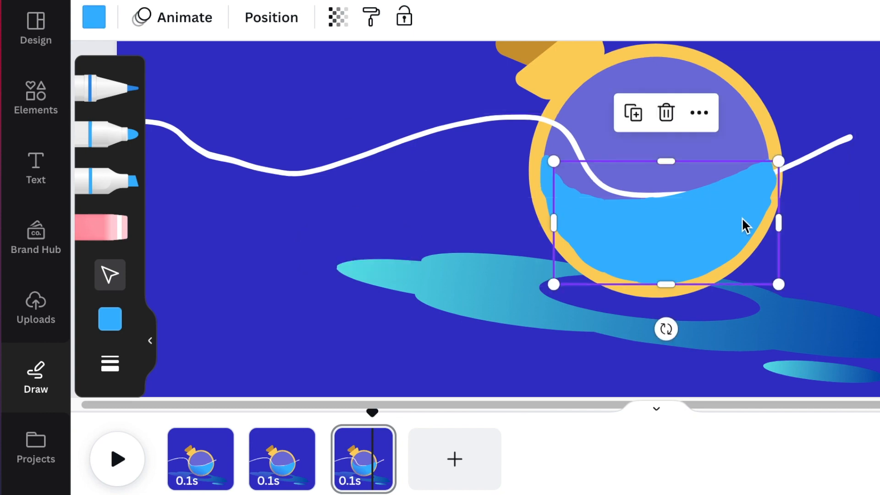
{"action": "left_click_drag", "start_coordinate": [666, 328], "coordinate": [646, 326]}
{"action": "left_click", "coordinate": [651, 358]}
{"action": "left_click", "coordinate": [110, 134]}
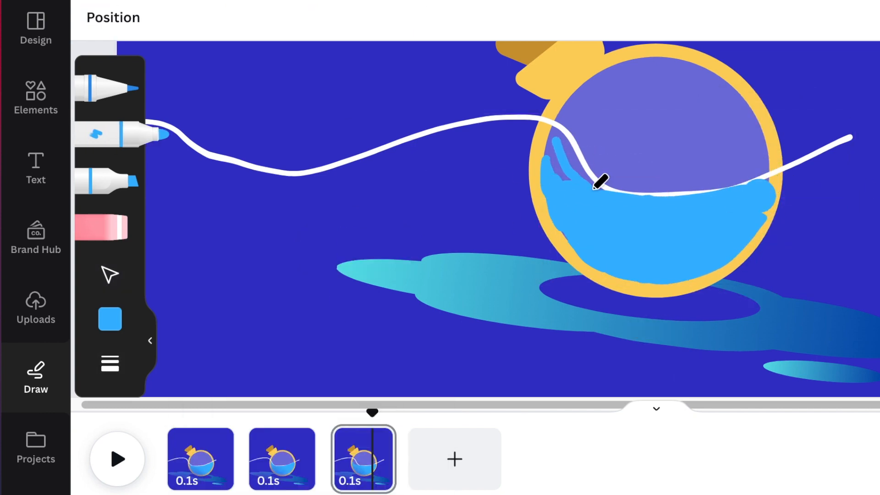
{"action": "left_click_drag", "start_coordinate": [598, 183], "coordinate": [557, 160]}
- Duplicate page 3 and shift the wavy white line further right on the new page
{"action": "left_click", "coordinate": [385, 438]}
{"action": "left_click", "coordinate": [483, 179]}
{"action": "left_click_drag", "start_coordinate": [445, 130], "coordinate": [478, 142]}
- Adjust the blue stroke's rotation on page 4 and paint the water up to the shifted line in light blue
{"action": "left_click", "coordinate": [614, 234]}
{"action": "mouse_move", "coordinate": [644, 327]}
{"action": "left_mouse_down"}
{"action": "mouse_move", "coordinate": [630, 326]}
{"action": "mouse_move", "coordinate": [653, 321]}
{"action": "left_mouse_up"}
{"action": "left_click", "coordinate": [110, 133]}
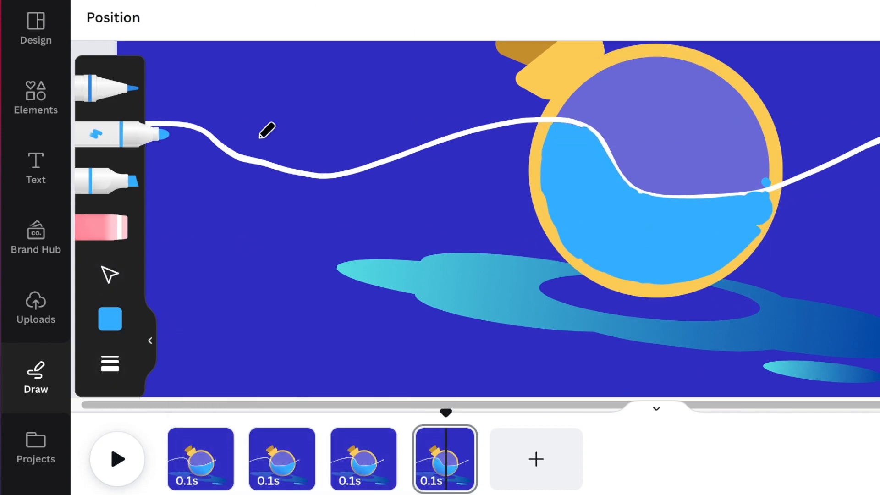
- Duplicate page 4, moving the wavy line further right and nudging the blue stroke at the flask's right side on the copy
{"action": "left_click", "coordinate": [536, 459]}
{"action": "left_click_drag", "start_coordinate": [480, 139], "coordinate": [514, 139]}
{"action": "left_click_drag", "start_coordinate": [762, 224], "coordinate": [757, 224]}
{"action": "left_click", "coordinate": [222, 253]}
- Paint light blue water below the descending part of the wavy line inside the flask on page 5
{"action": "left_click", "coordinate": [110, 134]}
{"action": "left_click_drag", "start_coordinate": [641, 192], "coordinate": [603, 140]}
{"action": "left_click_drag", "start_coordinate": [656, 184], "coordinate": [607, 137]}
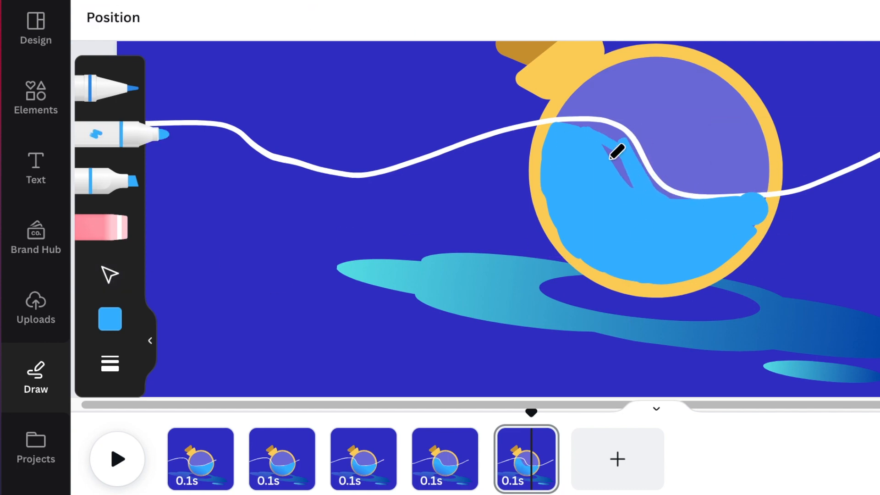
{"action": "left_click", "coordinate": [123, 461]}
- Duplicate page 5 and move the wavy white line further right on the new page
{"action": "right_click", "coordinate": [552, 433]}
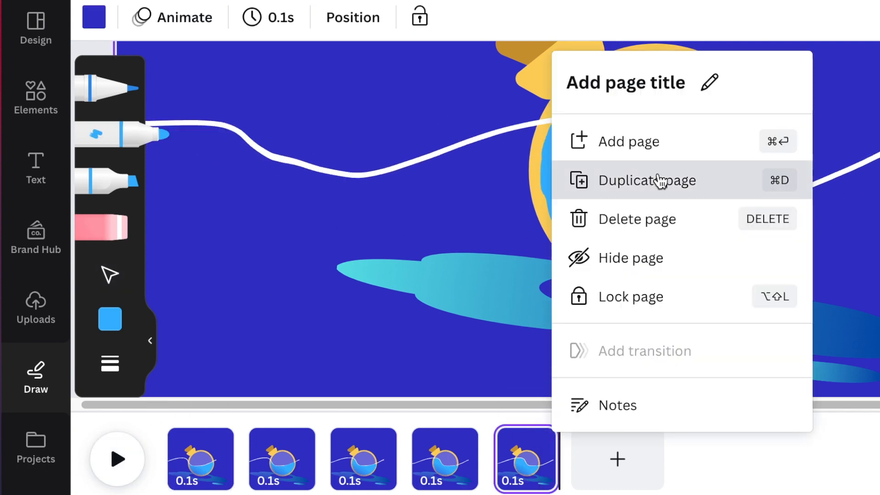
{"action": "left_click", "coordinate": [660, 181]}
{"action": "left_click", "coordinate": [501, 188]}
{"action": "left_click_drag", "start_coordinate": [501, 188], "coordinate": [534, 189]}
- Reposition the blue water strokes on page 6 to follow the line and paint the gaps between them light blue
{"action": "left_click", "coordinate": [601, 185]}
{"action": "left_click_drag", "start_coordinate": [601, 191], "coordinate": [641, 192]}
{"action": "left_click", "coordinate": [568, 189]}
{"action": "left_click", "coordinate": [756, 211]}
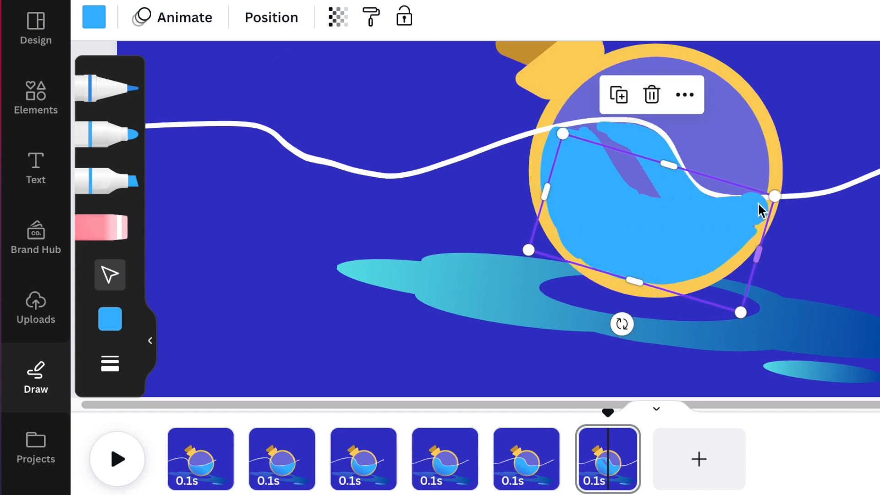
{"action": "left_click_drag", "start_coordinate": [774, 197], "coordinate": [762, 199]}
{"action": "left_click", "coordinate": [116, 140]}
{"action": "left_click_drag", "start_coordinate": [664, 192], "coordinate": [595, 127]}
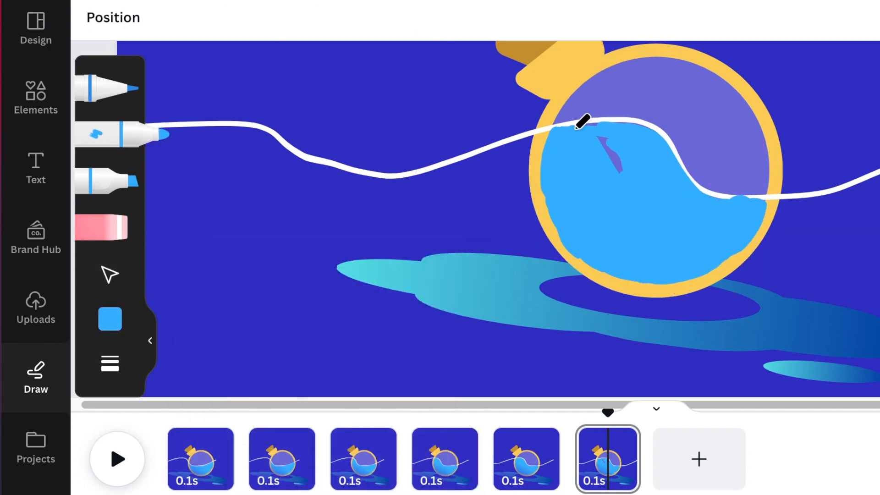
- Duplicate page 6 and shift the wavy white line further right on the new page
{"action": "right_click", "coordinate": [614, 435]}
{"action": "left_click", "coordinate": [724, 181]}
{"action": "left_click_drag", "start_coordinate": [389, 179], "coordinate": [437, 174]}
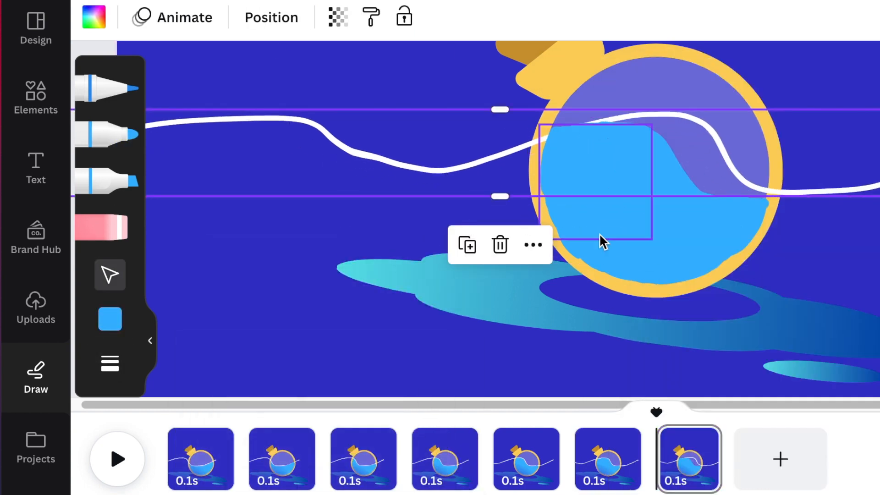
- Nudge the left blue stroke down on page 7 and paint the water up to the wavy line in light blue
{"action": "left_click", "coordinate": [655, 192]}
{"action": "left_click", "coordinate": [578, 188]}
{"action": "left_click_drag", "start_coordinate": [550, 181], "coordinate": [542, 193]}
{"action": "left_click", "coordinate": [116, 135]}
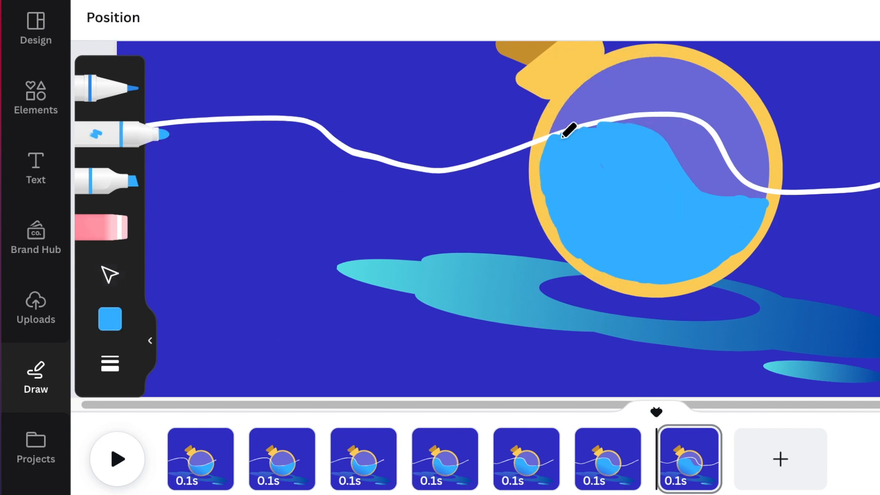
{"action": "mouse_move", "coordinate": [616, 123]}
{"action": "left_mouse_down"}
{"action": "mouse_move", "coordinate": [737, 175]}
{"action": "mouse_move", "coordinate": [707, 155]}
{"action": "mouse_move", "coordinate": [672, 138]}
{"action": "left_mouse_up"}
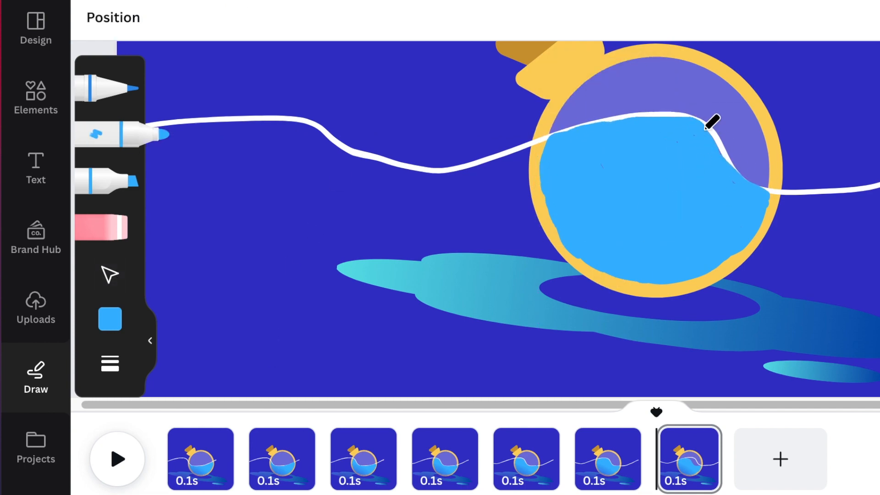
- Duplicate page 7 and move the wavy white line further right on the new page
{"action": "left_click", "coordinate": [689, 454]}
{"action": "key", "text": "ctrl+d"}
{"action": "left_click", "coordinate": [110, 274]}
{"action": "left_click_drag", "start_coordinate": [388, 161], "coordinate": [438, 162]}
- Delete four of the blue paint strokes filling the upper and left part of the flask on page 8
{"action": "left_click", "coordinate": [611, 240]}
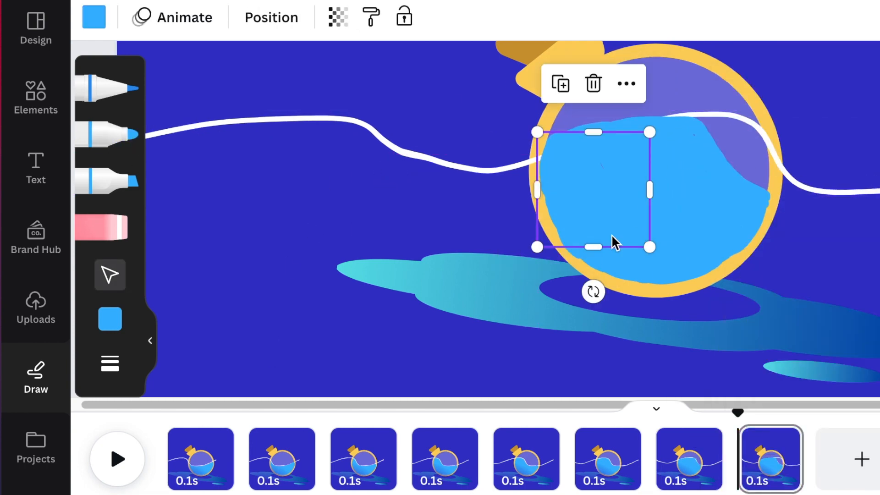
{"action": "key", "text": "BackSpace"}
{"action": "left_click", "coordinate": [611, 206]}
{"action": "key", "text": "BackSpace"}
{"action": "left_click", "coordinate": [611, 144]}
{"action": "key", "text": "BackSpace"}
{"action": "left_click", "coordinate": [601, 158]}
{"action": "key", "text": "BackSpace"}
- Repaint the water below the wavy line inside the flask on page 8 with the light blue marker
{"action": "left_click", "coordinate": [551, 183]}
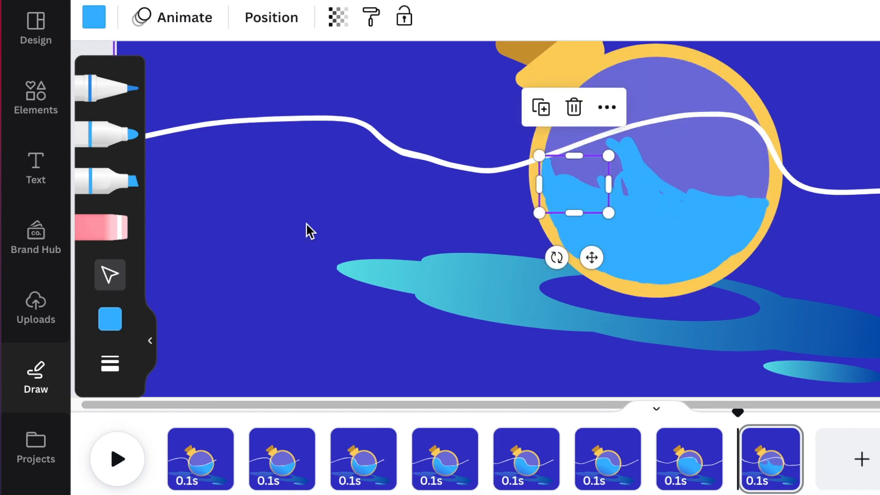
{"action": "left_click", "coordinate": [105, 133]}
{"action": "mouse_move", "coordinate": [552, 160]}
{"action": "left_mouse_down"}
{"action": "mouse_move", "coordinate": [634, 135]}
{"action": "mouse_move", "coordinate": [588, 174]}
{"action": "mouse_move", "coordinate": [643, 135]}
{"action": "mouse_move", "coordinate": [765, 171]}
{"action": "mouse_move", "coordinate": [713, 166]}
{"action": "mouse_move", "coordinate": [710, 197]}
{"action": "left_mouse_up"}
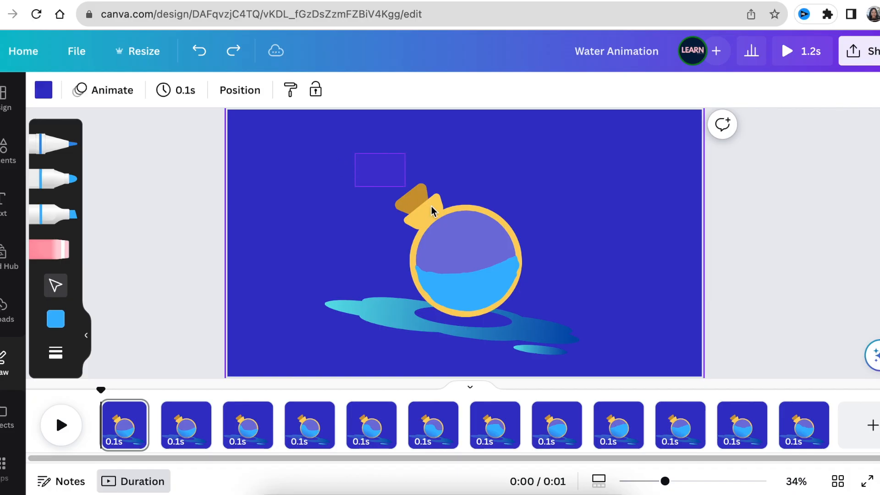
- Group the flask's cap, neck, body and blue water strokes on page 1
{"action": "left_click_drag", "start_coordinate": [431, 211], "coordinate": [463, 226]}
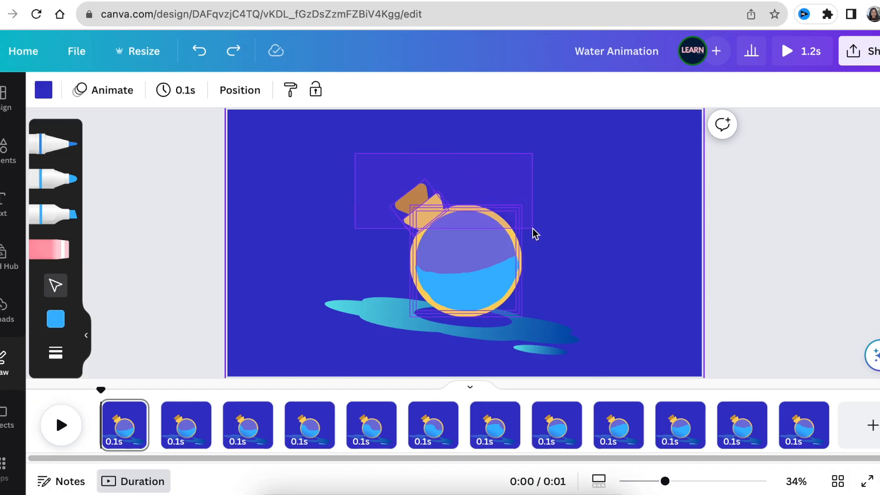
{"action": "left_click_drag", "start_coordinate": [533, 233], "coordinate": [536, 235]}
{"action": "left_click", "coordinate": [423, 143]}
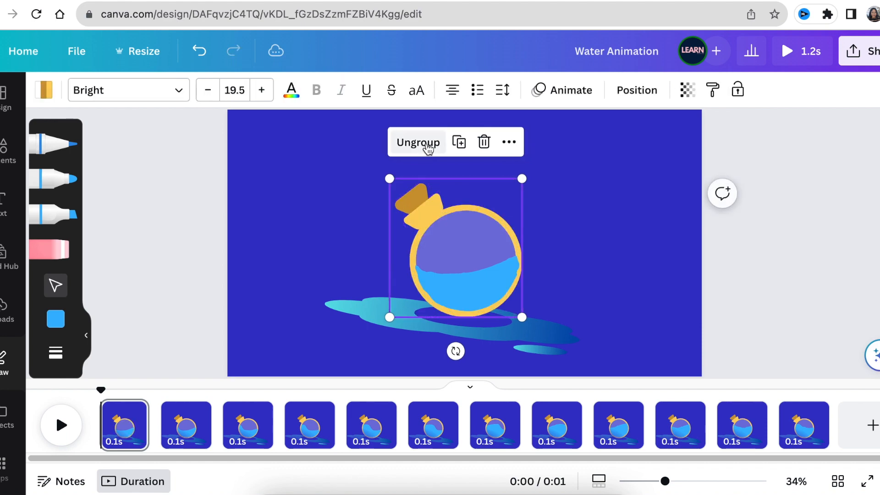
- Group the flask's cap, neck, body and blue water strokes on page 2
{"action": "left_click", "coordinate": [195, 410]}
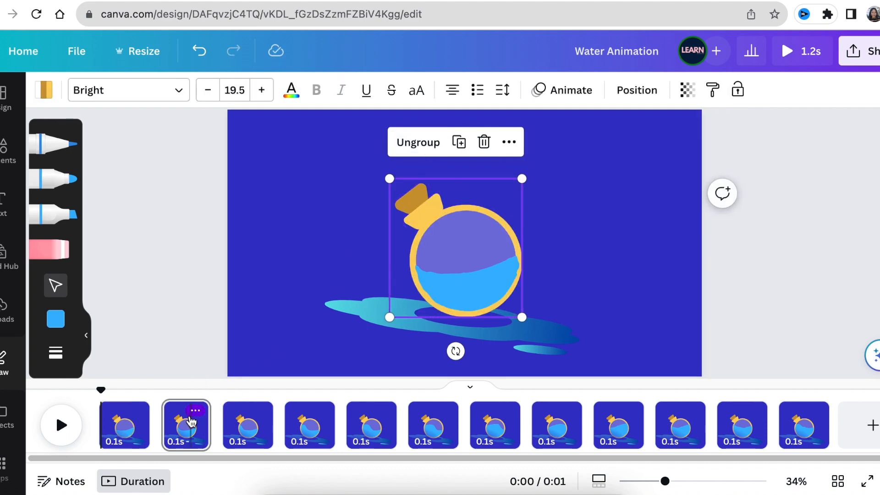
{"action": "left_click", "coordinate": [163, 251]}
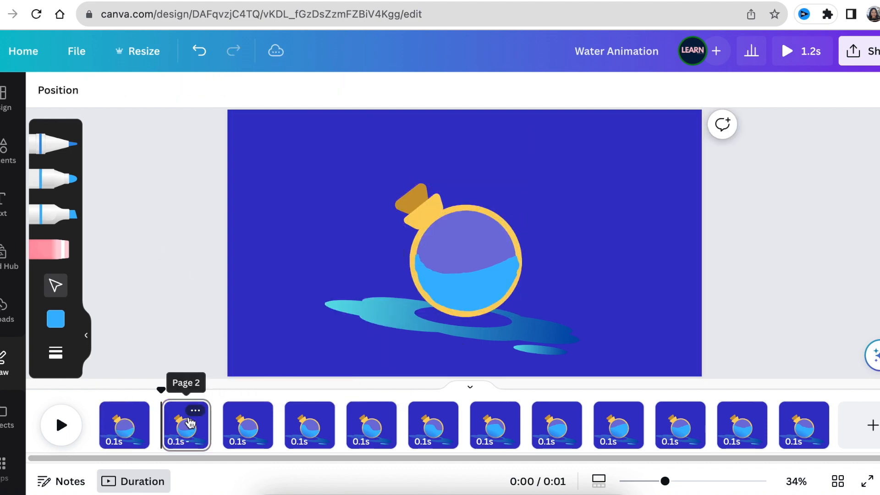
{"action": "left_click", "coordinate": [187, 424]}
{"action": "left_click_drag", "start_coordinate": [397, 171], "coordinate": [499, 234]}
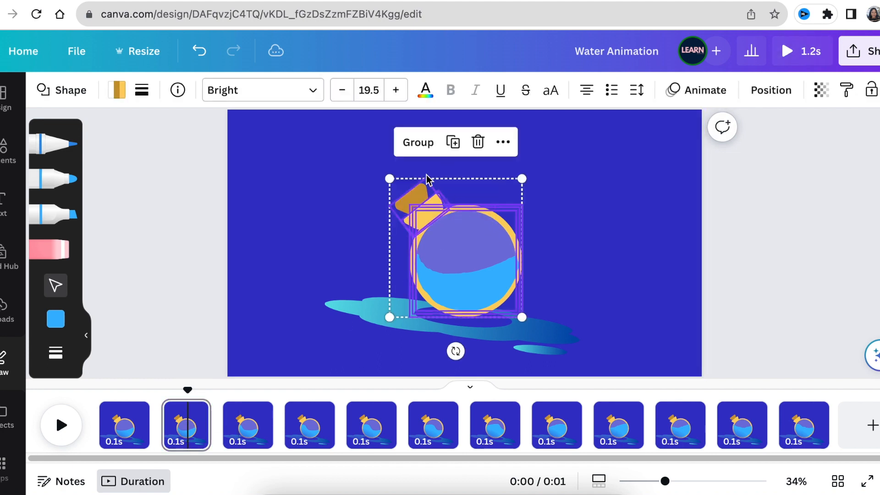
{"action": "left_click", "coordinate": [416, 142]}
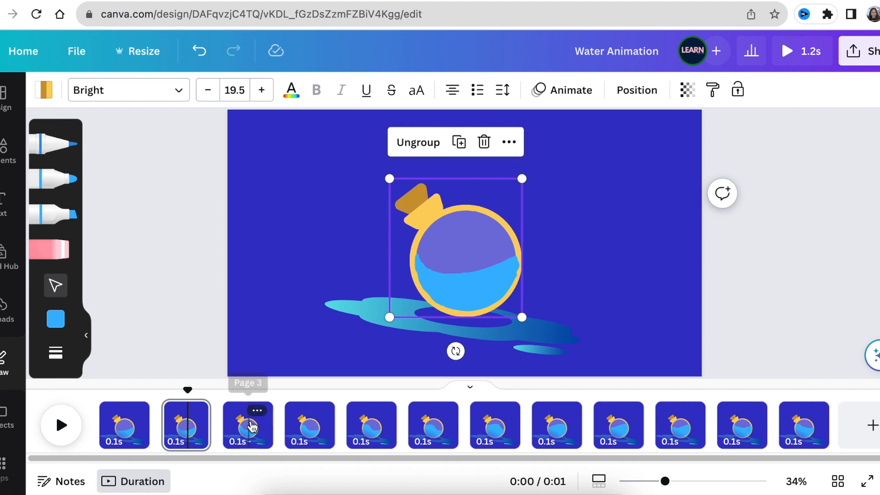
- Group the flask's cap, neck, body and water strokes on pages 3 and 4
{"action": "left_click", "coordinate": [249, 424]}
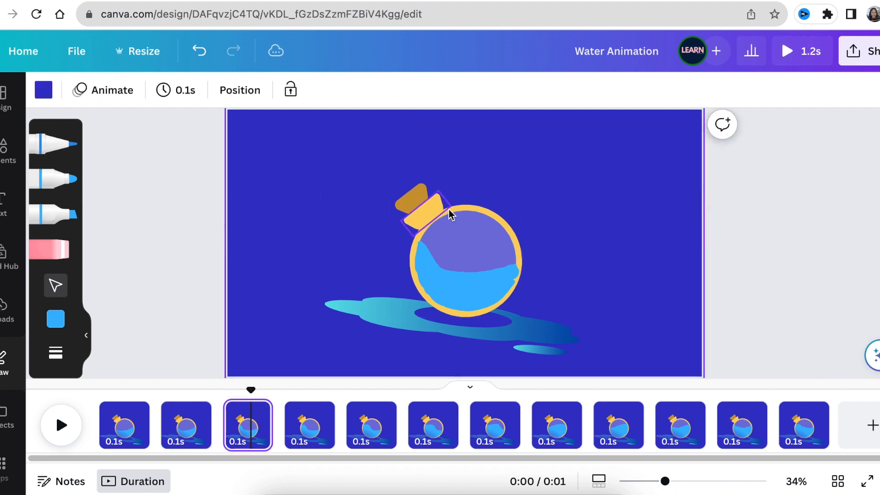
{"action": "left_click_drag", "start_coordinate": [452, 198], "coordinate": [518, 227]}
{"action": "left_click", "coordinate": [426, 145]}
{"action": "left_click", "coordinate": [309, 424]}
{"action": "left_click", "coordinate": [426, 142]}
- Group the flask parts and water strokes on each of pages 5 to 9
{"action": "left_click", "coordinate": [373, 424]}
{"action": "left_click", "coordinate": [433, 424]}
{"action": "left_click", "coordinate": [495, 424]}
{"action": "left_click_drag", "start_coordinate": [401, 128], "coordinate": [530, 235]}
{"action": "left_click", "coordinate": [556, 424]}
{"action": "left_click", "coordinate": [618, 424]}
{"action": "left_click_drag", "start_coordinate": [396, 132], "coordinate": [506, 229]}
- Group the flask parts and water strokes on each of pages 10 to 12
{"action": "left_click", "coordinate": [680, 424]}
{"action": "left_click", "coordinate": [418, 142]}
{"action": "left_click", "coordinate": [742, 424]}
{"action": "left_click", "coordinate": [804, 424]}
{"action": "left_click_drag", "start_coordinate": [397, 132], "coordinate": [514, 231]}
{"action": "left_click", "coordinate": [418, 142]}
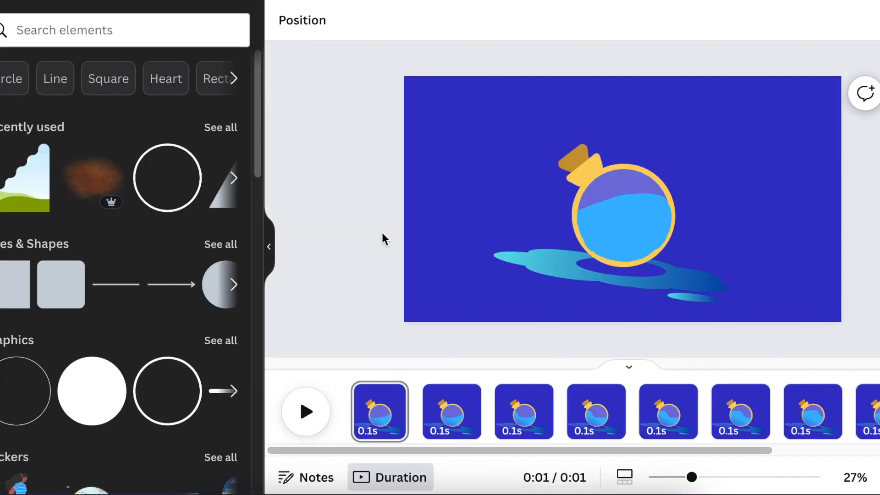
- Apply the Rotate motion effect to the flask group on page 4, counterclockwise, with the speed at its minimum
{"action": "left_click", "coordinate": [582, 175]}
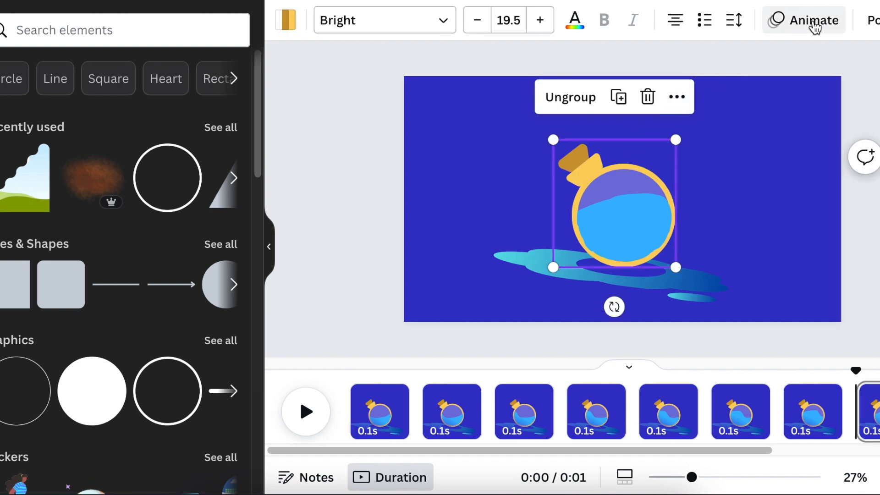
{"action": "left_click", "coordinate": [814, 22]}
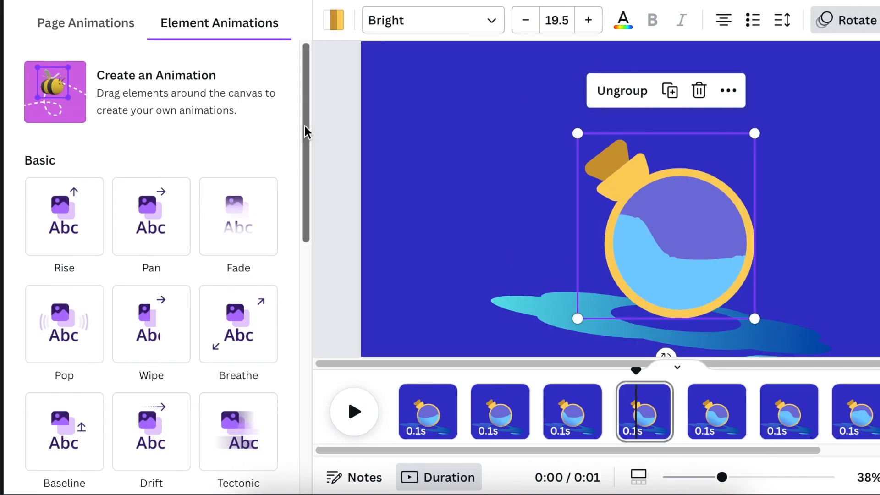
{"action": "scroll", "coordinate": [305, 134], "scroll_direction": "down", "scroll_amount": 10}
{"action": "left_click", "coordinate": [64, 314]}
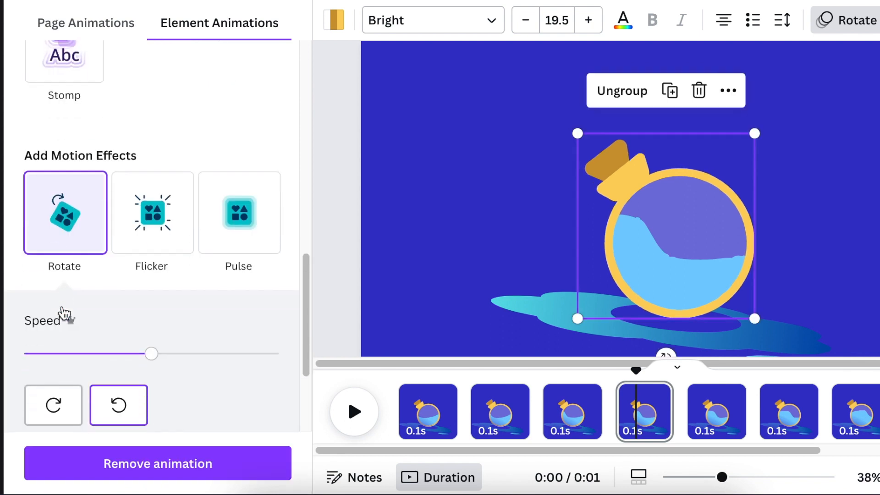
{"action": "left_click_drag", "start_coordinate": [154, 350], "coordinate": [24, 346]}
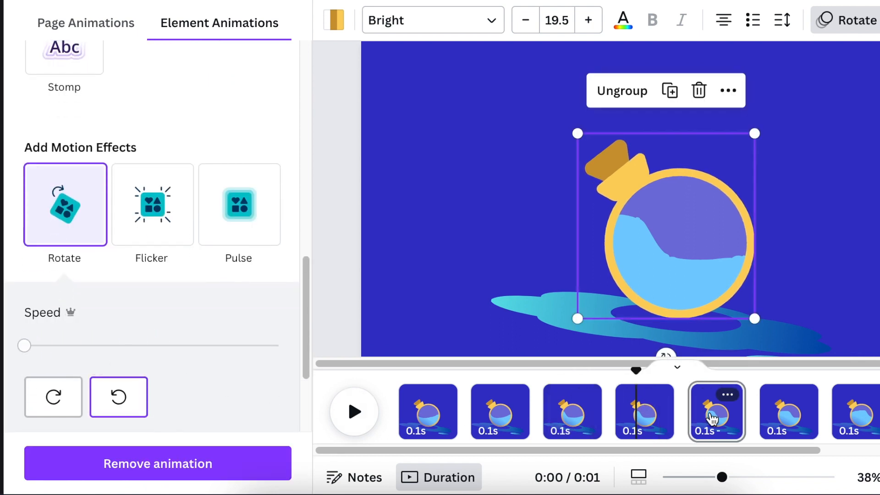
- Apply the Rotate motion effect to the flask group on page 5, clockwise, with the speed at its minimum
{"action": "left_click", "coordinate": [709, 412]}
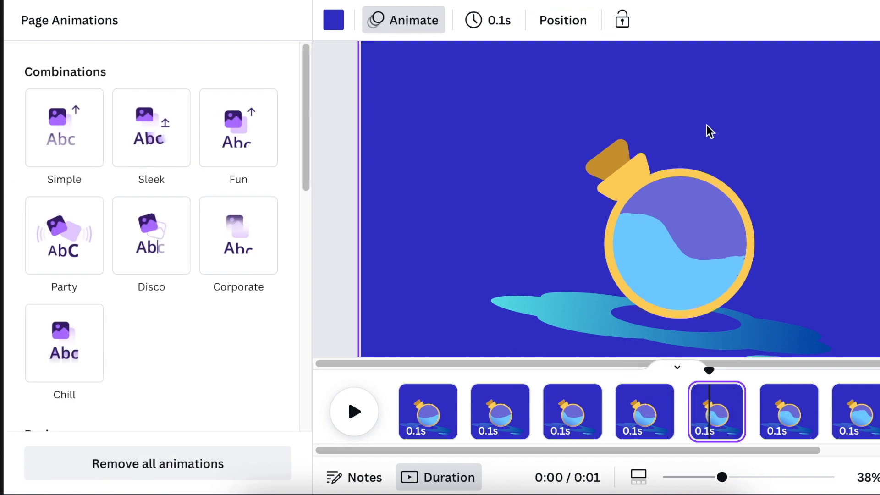
{"action": "left_click", "coordinate": [683, 163]}
{"action": "left_click_drag", "start_coordinate": [310, 147], "coordinate": [321, 422]}
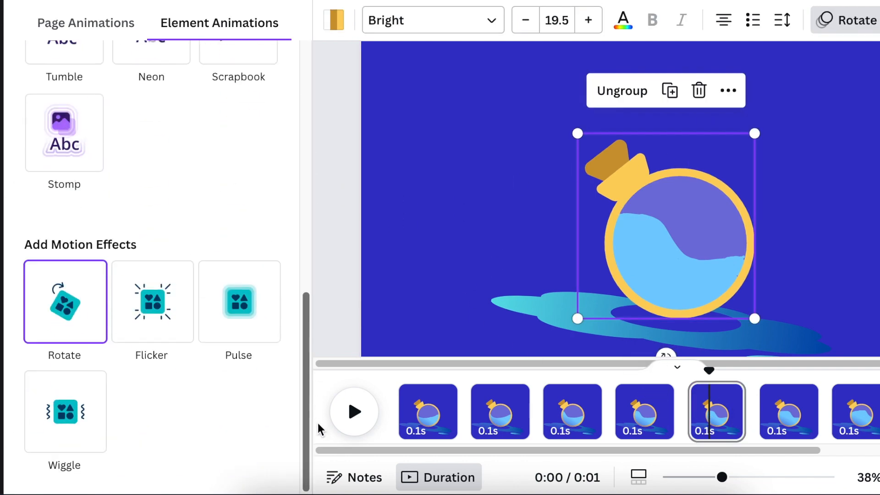
{"action": "left_click", "coordinate": [59, 334]}
{"action": "left_click_drag", "start_coordinate": [156, 350], "coordinate": [21, 349]}
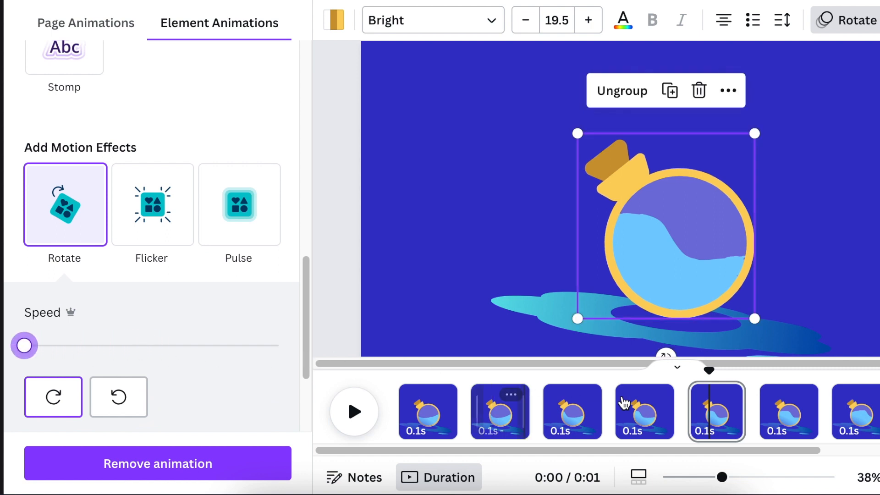
- Play the animation from the first page to check the flask's motion
{"action": "left_click_drag", "start_coordinate": [709, 371], "coordinate": [398, 367]}
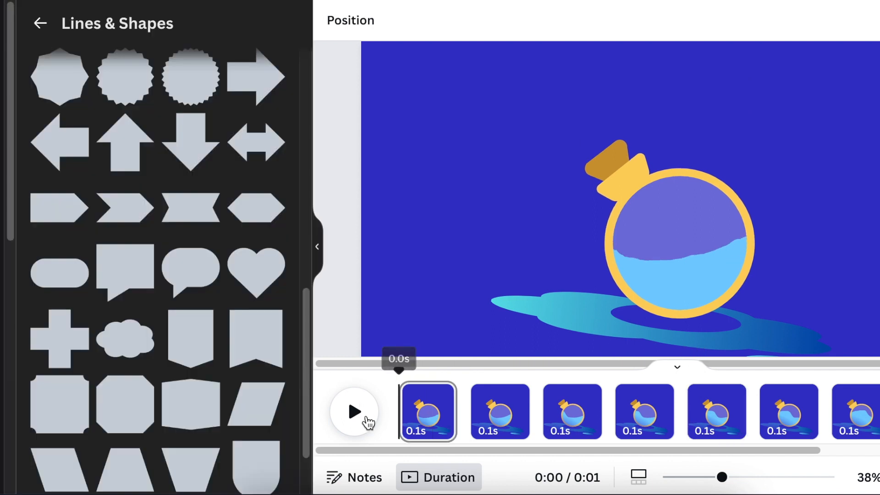
{"action": "left_click", "coordinate": [368, 422]}
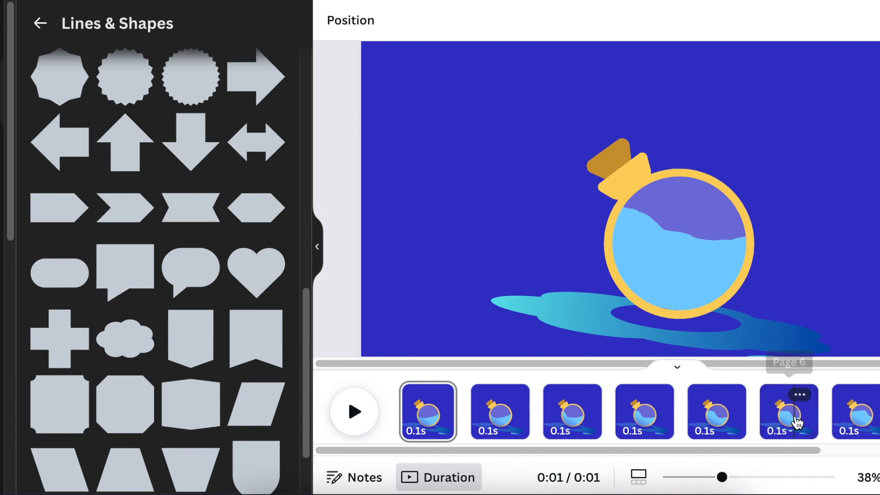
{"action": "left_click", "coordinate": [796, 421]}
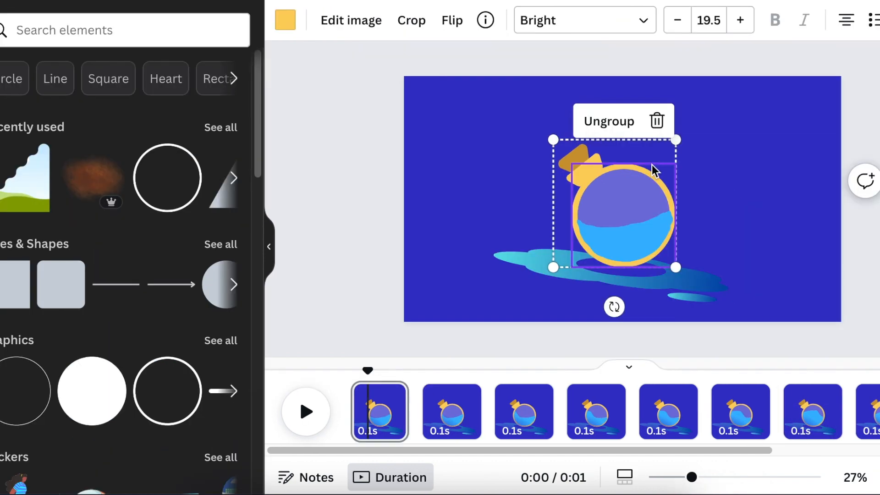
- Bring the flask group on page 1 to the front of the layers
{"action": "left_click", "coordinate": [740, 145]}
{"action": "left_click", "coordinate": [651, 183]}
{"action": "right_click", "coordinate": [674, 138]}
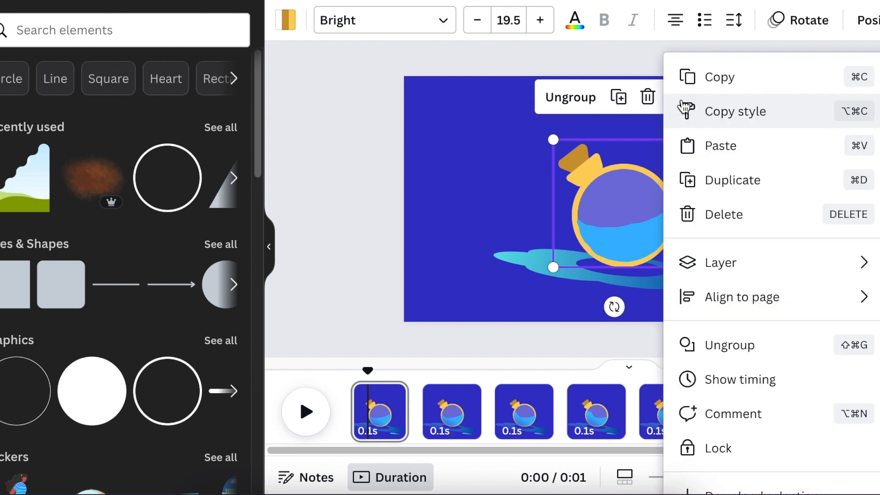
{"action": "mouse_move", "coordinate": [756, 269]}
{"action": "left_click", "coordinate": [559, 376]}
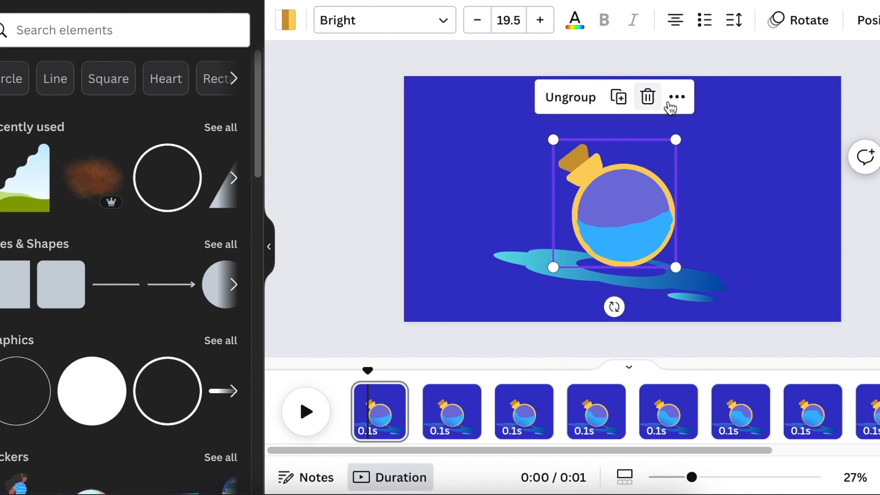
{"action": "left_click", "coordinate": [677, 96]}
{"action": "mouse_move", "coordinate": [761, 269]}
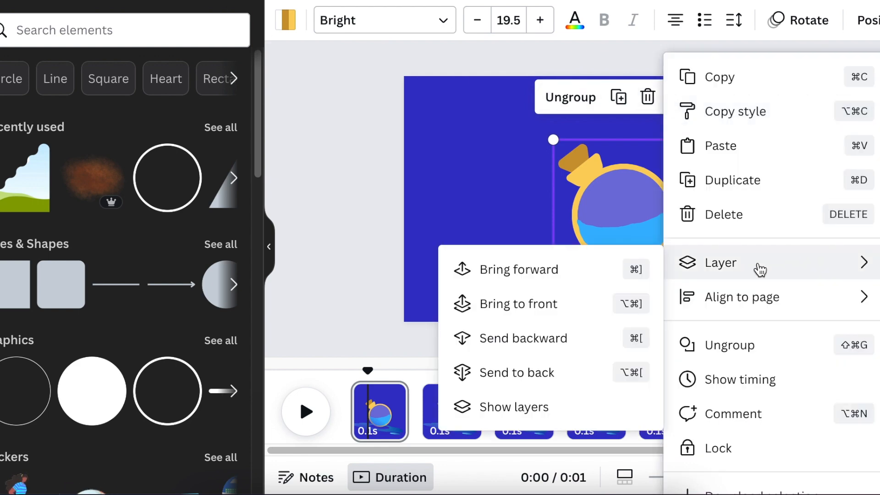
{"action": "left_click", "coordinate": [549, 310]}
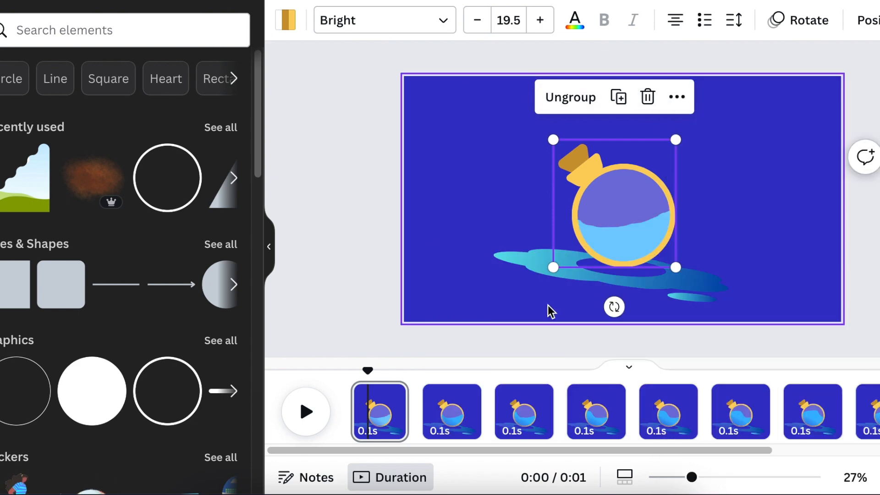
{"action": "left_click", "coordinate": [468, 192]}
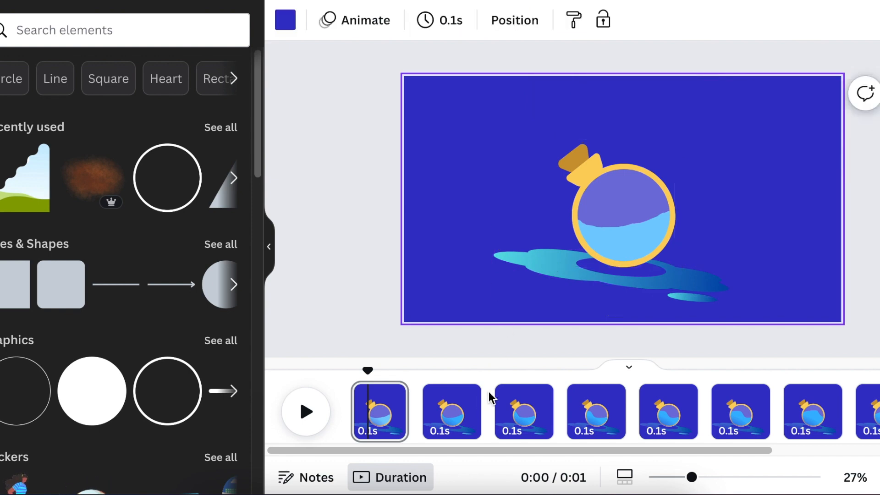
- Bring the flask group on page 2 to the front of the layers
{"action": "right_click", "coordinate": [472, 407]}
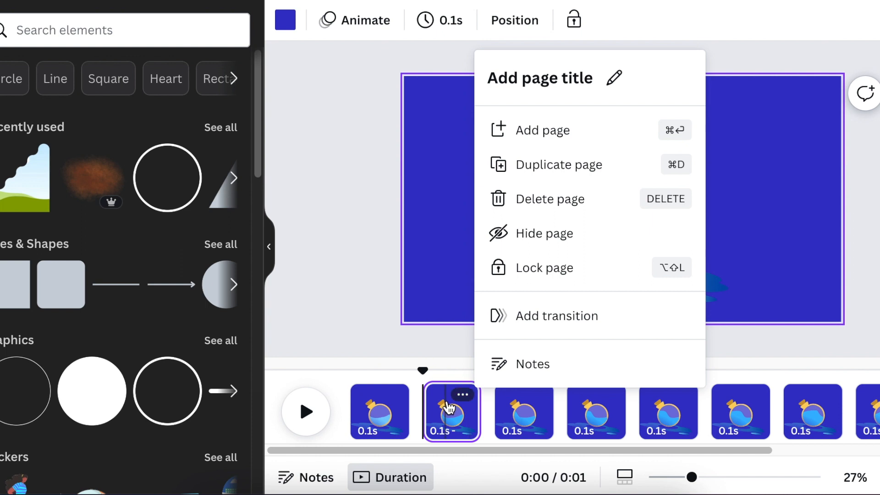
{"action": "left_click", "coordinate": [446, 403]}
{"action": "left_click", "coordinate": [601, 155]}
{"action": "left_click", "coordinate": [674, 97]}
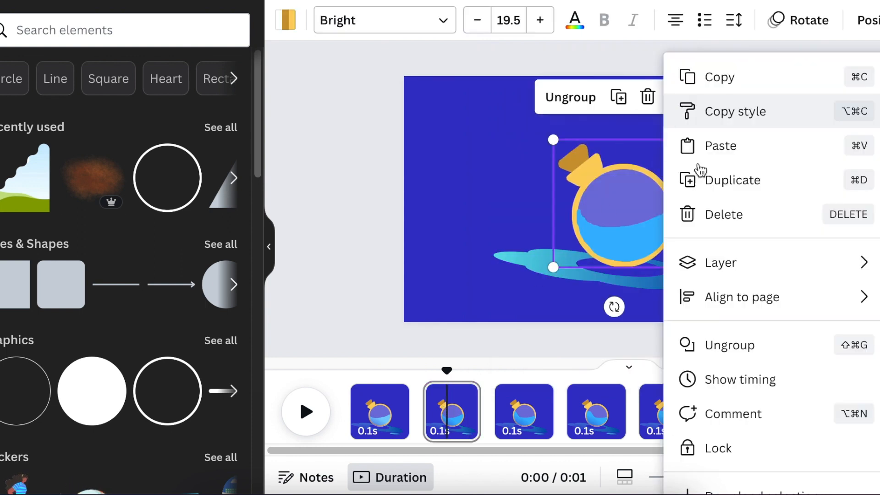
{"action": "mouse_move", "coordinate": [770, 273]}
{"action": "left_click", "coordinate": [536, 303]}
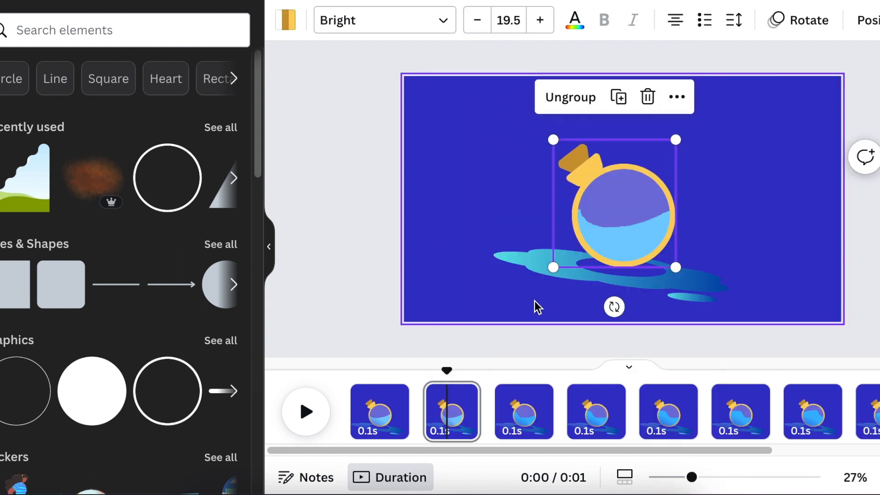
- Compare the water on pages 1 to 3, and bring the flask group on page 3 to the front
{"action": "left_click", "coordinate": [528, 409]}
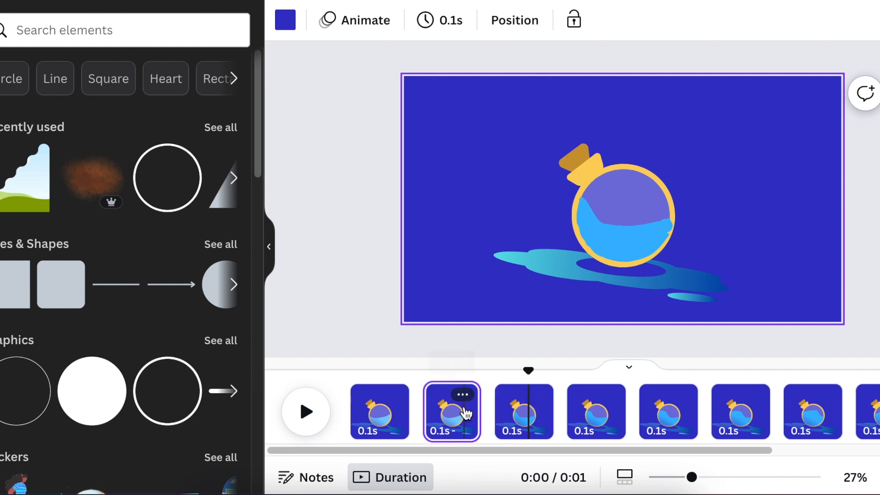
{"action": "left_click", "coordinate": [384, 410]}
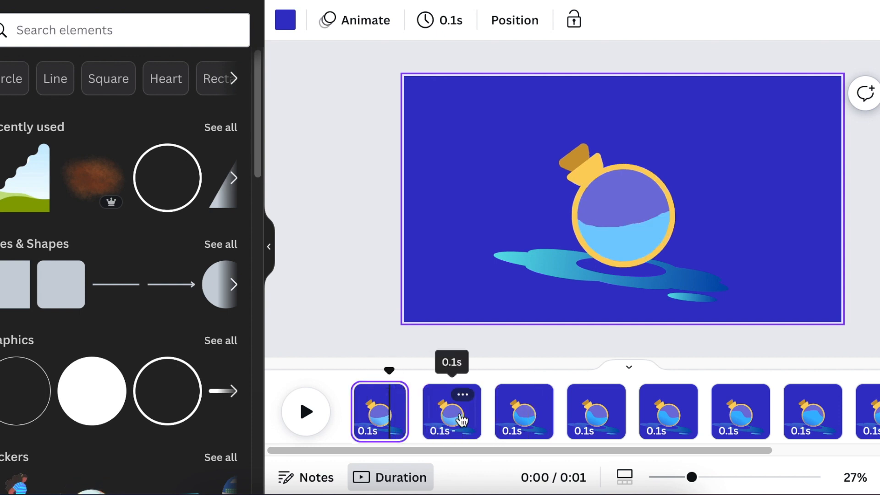
{"action": "left_click", "coordinate": [461, 415]}
{"action": "left_click", "coordinate": [518, 421]}
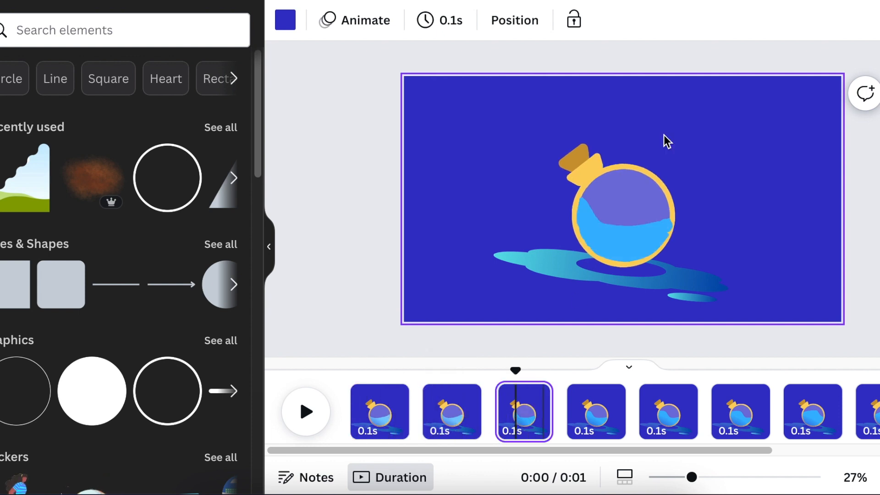
{"action": "left_click", "coordinate": [632, 200]}
{"action": "left_click", "coordinate": [678, 97]}
{"action": "mouse_move", "coordinate": [670, 277]}
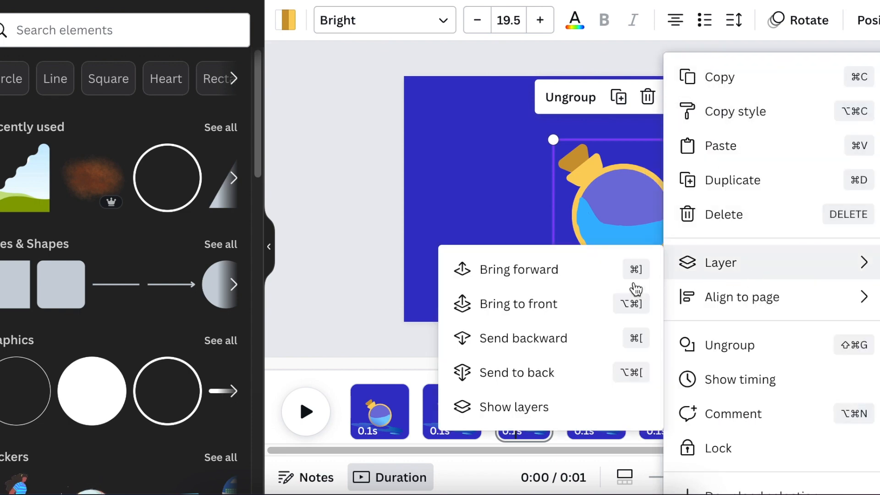
{"action": "left_click", "coordinate": [559, 315]}
- Bring the flask group on page 4 to the front of the layers
{"action": "left_click", "coordinate": [600, 419]}
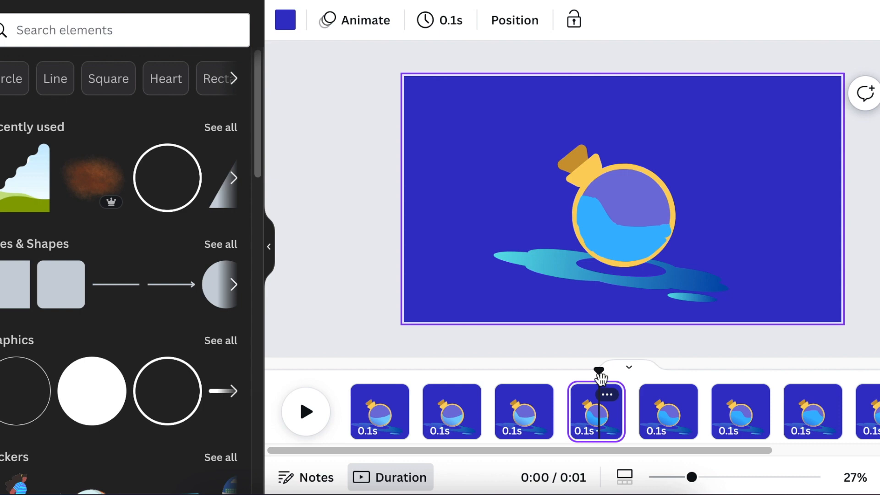
{"action": "left_click", "coordinate": [633, 167]}
{"action": "left_click", "coordinate": [675, 97]}
{"action": "mouse_move", "coordinate": [744, 265]}
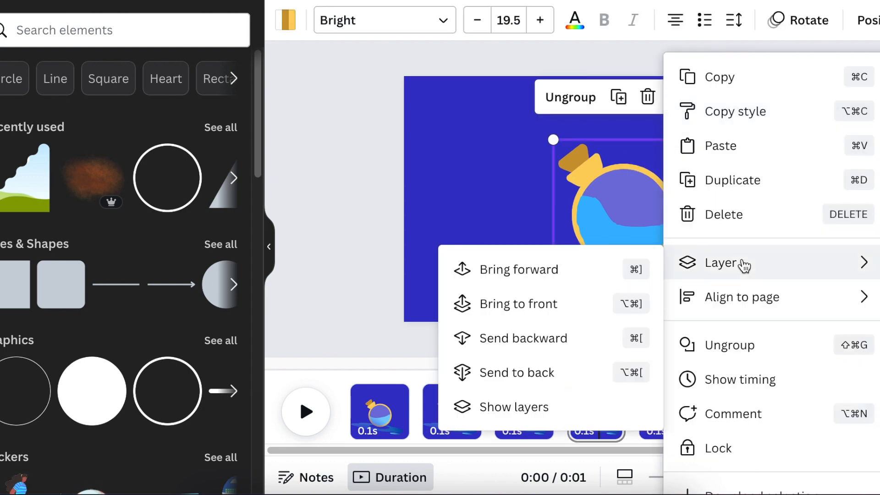
{"action": "left_click", "coordinate": [556, 307]}
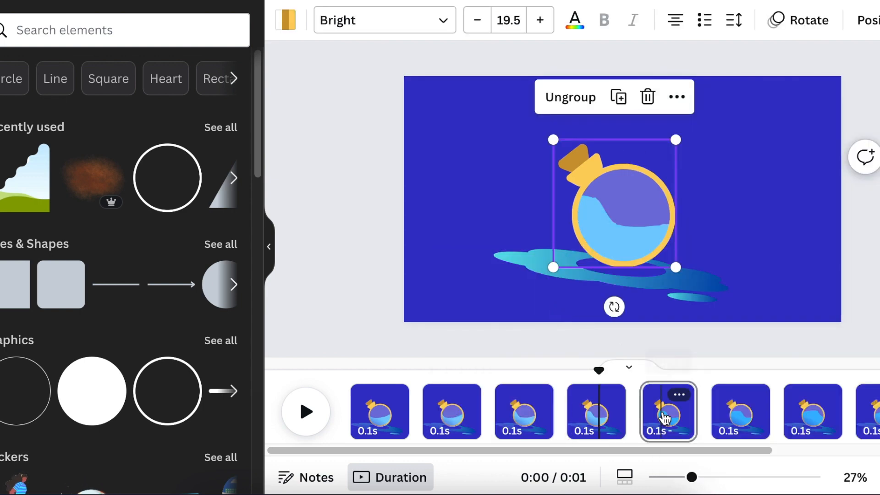
- Bring the flask group on page 5 to the front of the layers
{"action": "left_click", "coordinate": [664, 415]}
{"action": "left_click", "coordinate": [652, 173]}
{"action": "left_click", "coordinate": [676, 97]}
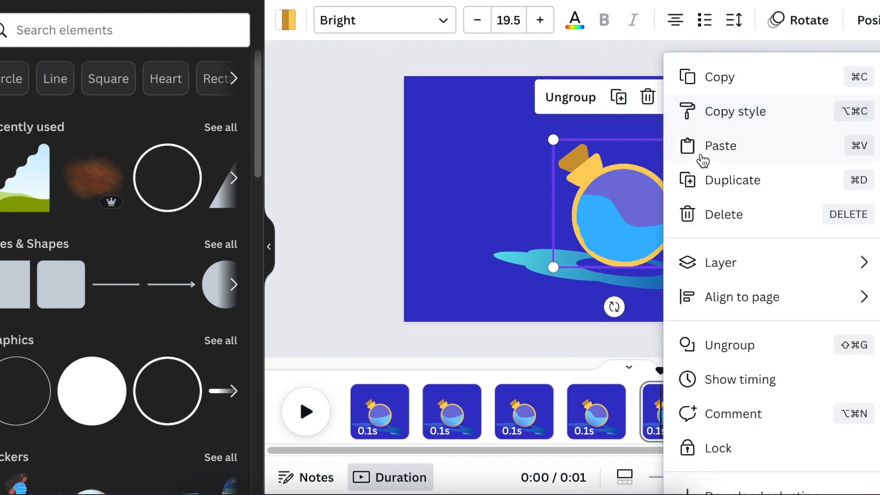
{"action": "mouse_move", "coordinate": [743, 263]}
{"action": "left_click", "coordinate": [553, 307]}
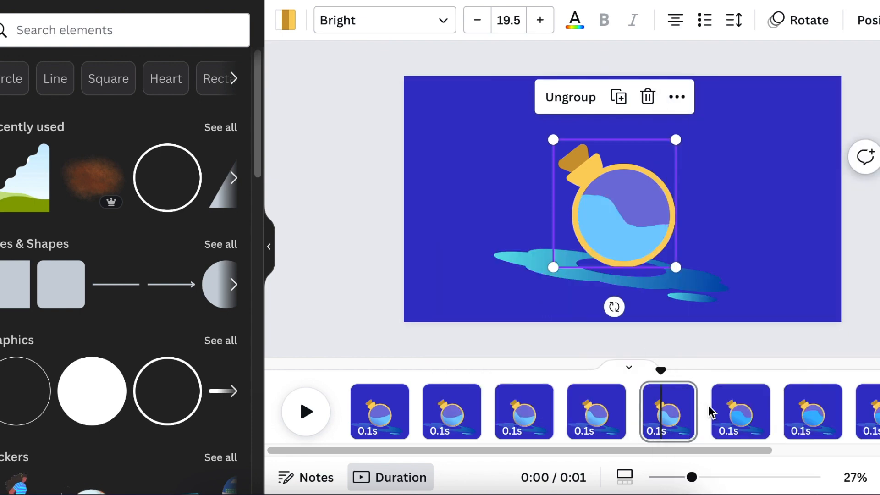
- Bring the flask group on page 6 to the front of the layers
{"action": "left_click", "coordinate": [731, 415]}
{"action": "left_click", "coordinate": [651, 177]}
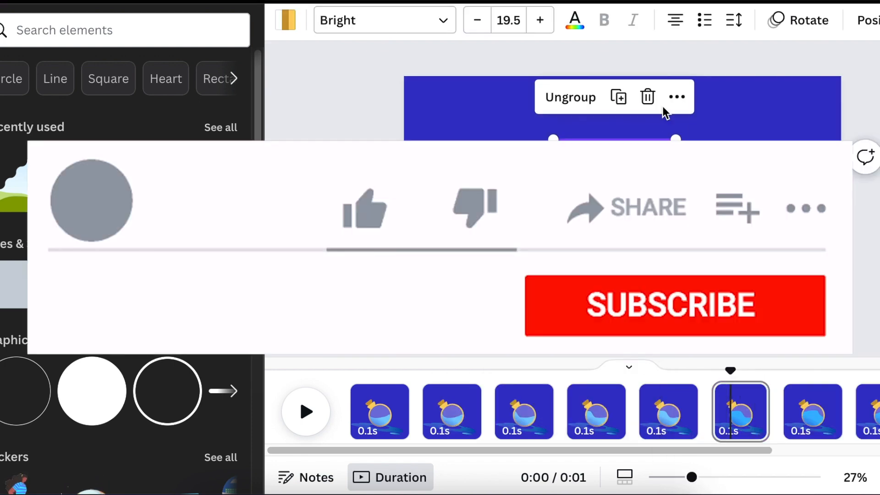
{"action": "left_click", "coordinate": [676, 97]}
{"action": "mouse_move", "coordinate": [742, 262]}
{"action": "left_click", "coordinate": [553, 305]}
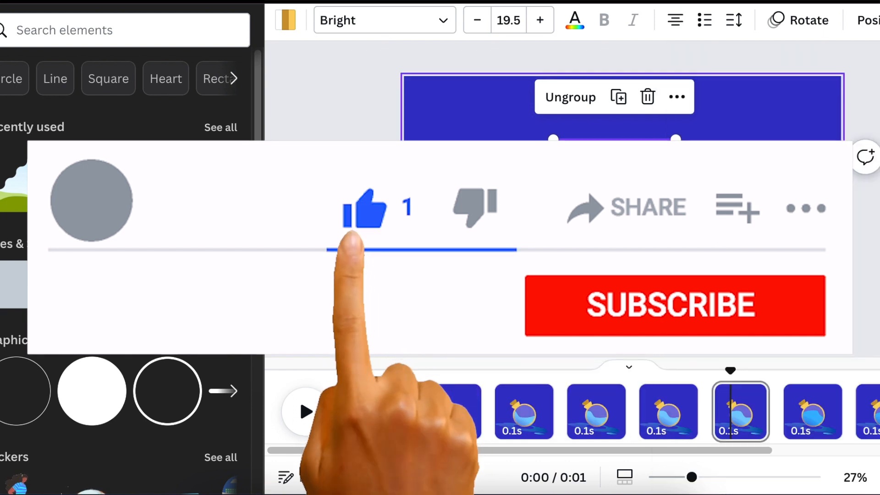